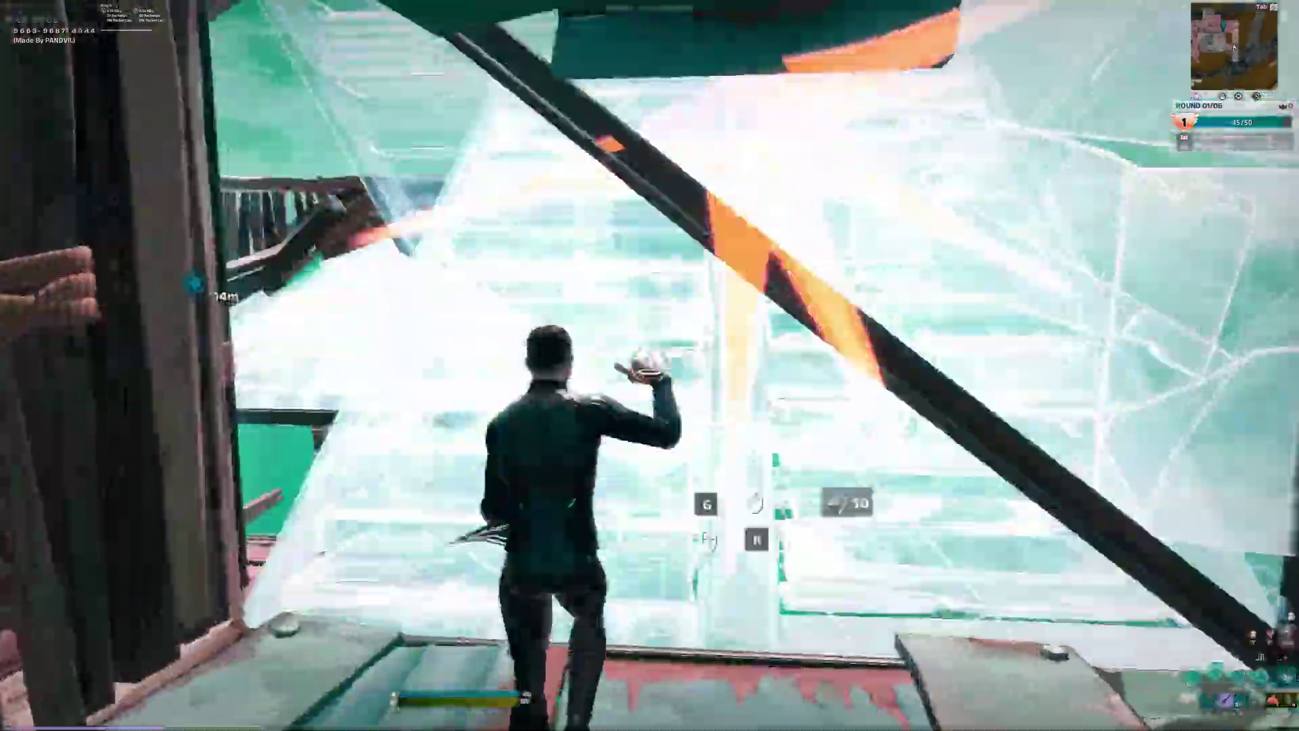
key("space")
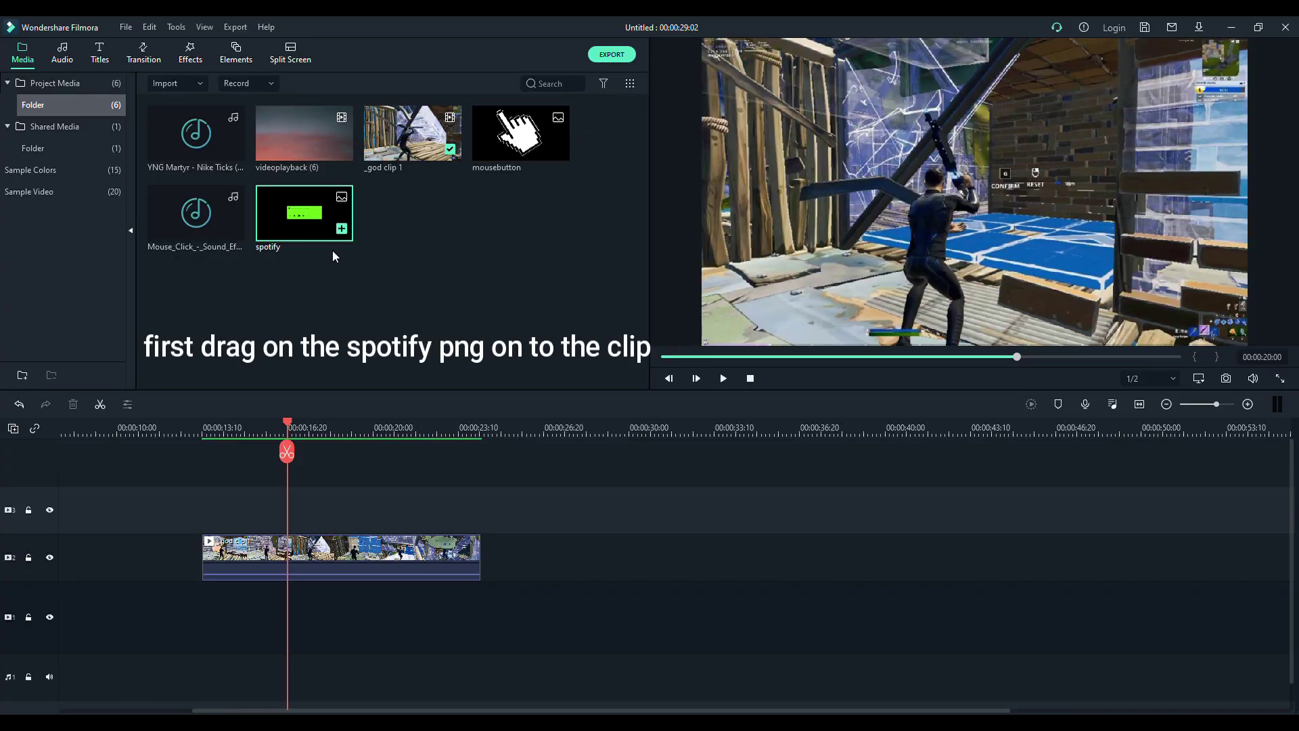
Place the spotify image on the track above the gameplay clip at 00:00:20:00 and shorten it to about half its length
left_click_drag(342, 222, 296, 525)
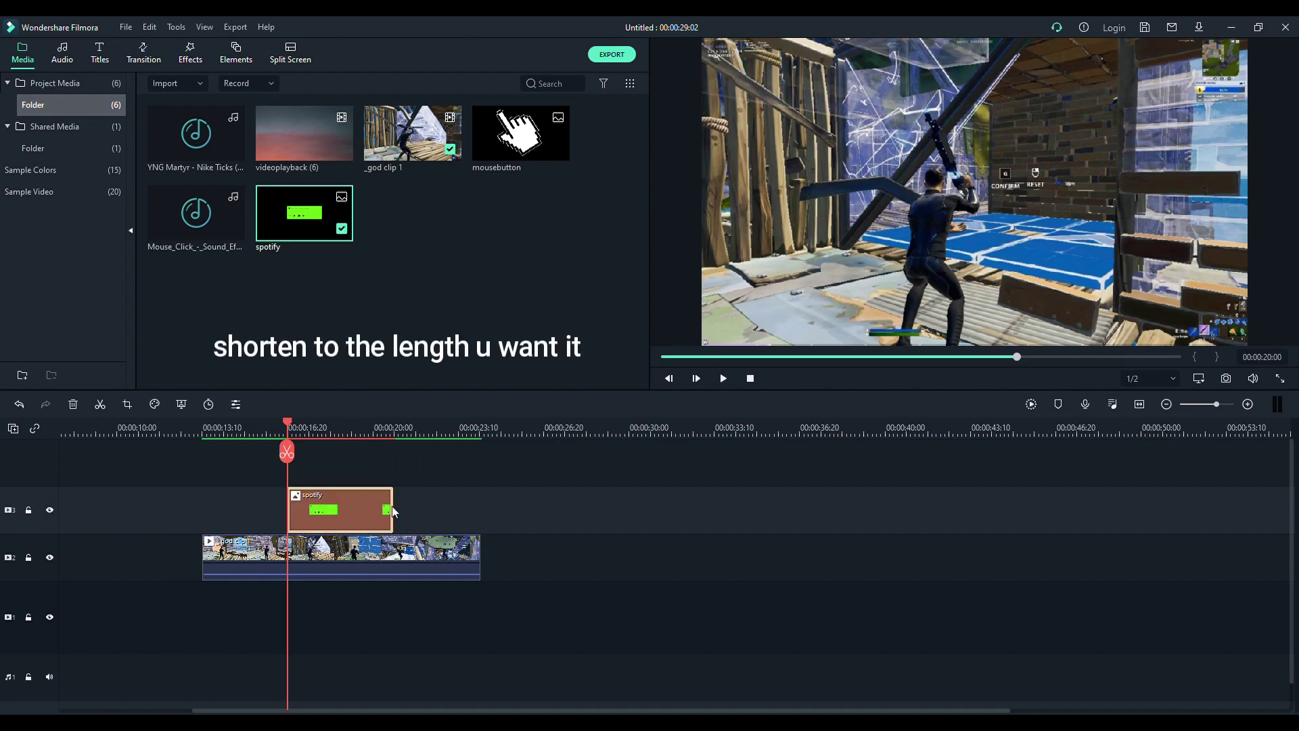
left_click_drag(393, 512, 365, 508)
left_click_drag(287, 425, 277, 425)
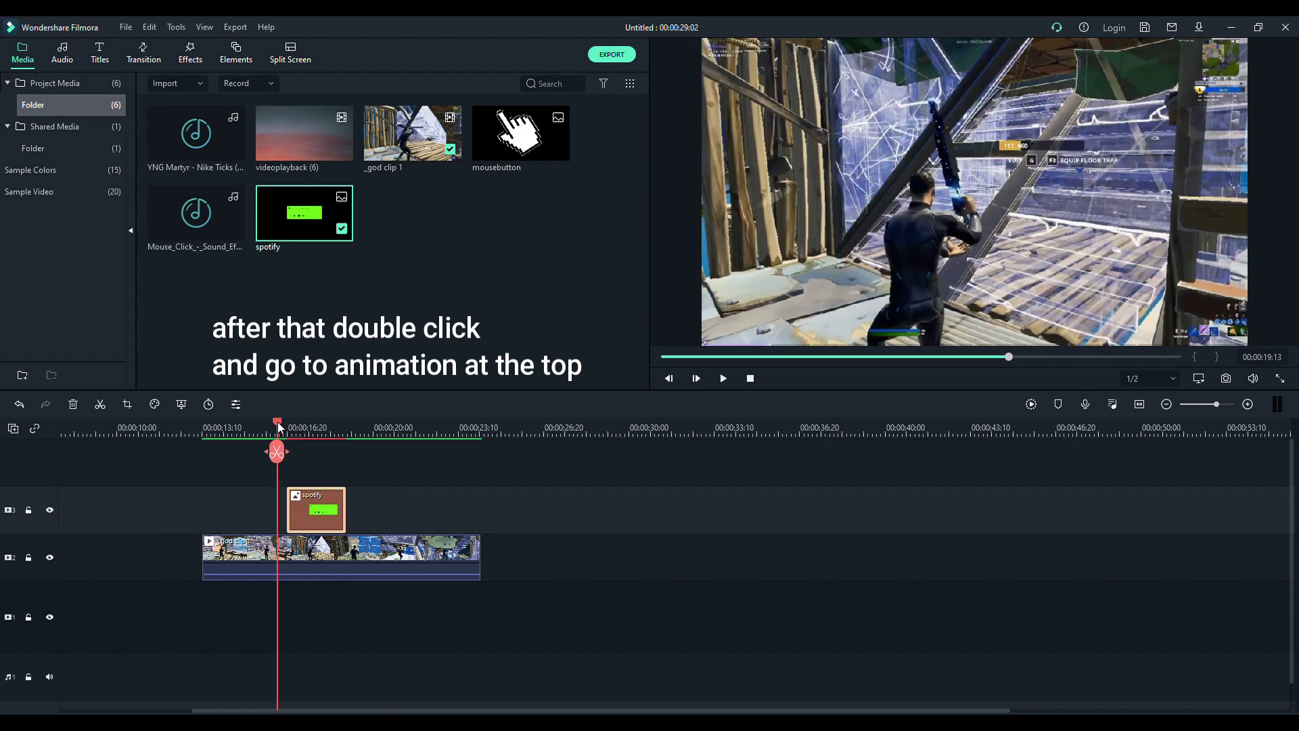
Add an animation keyframe at the start of the spotify clip and set its scale to 0%
double_click(329, 511)
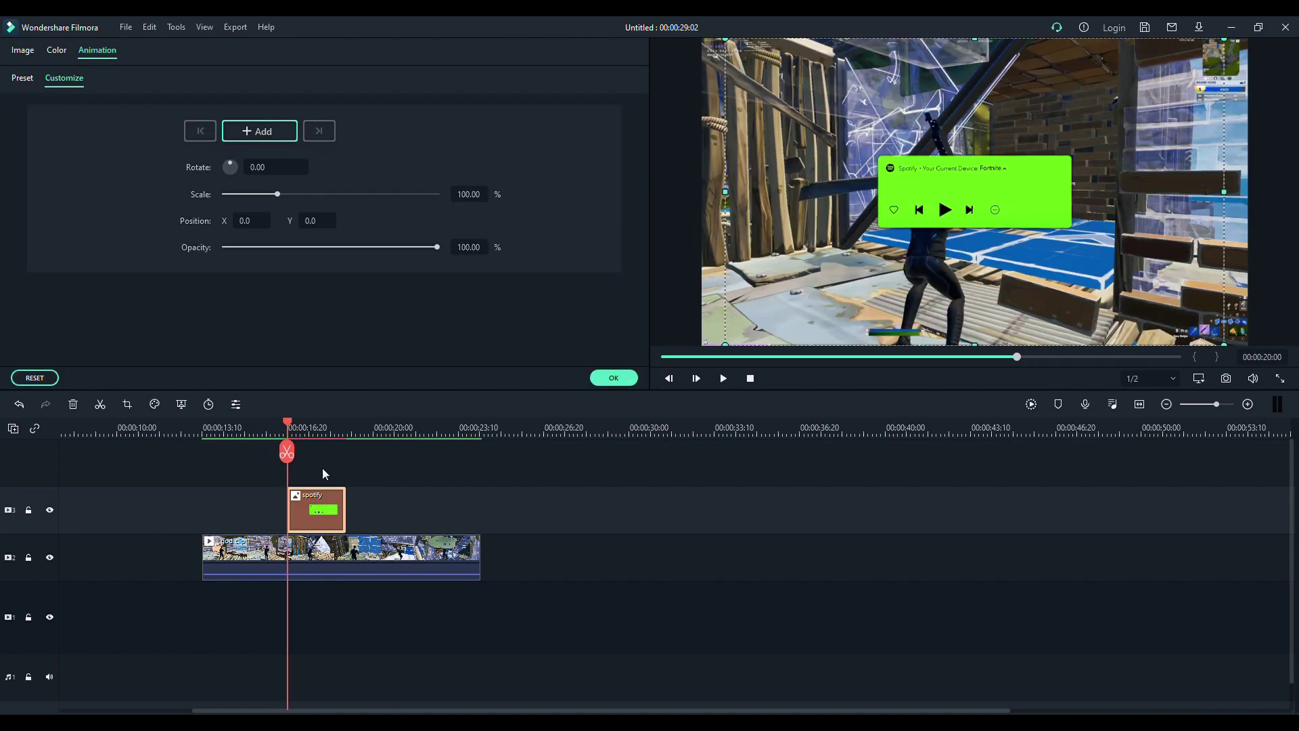
left_click(259, 135)
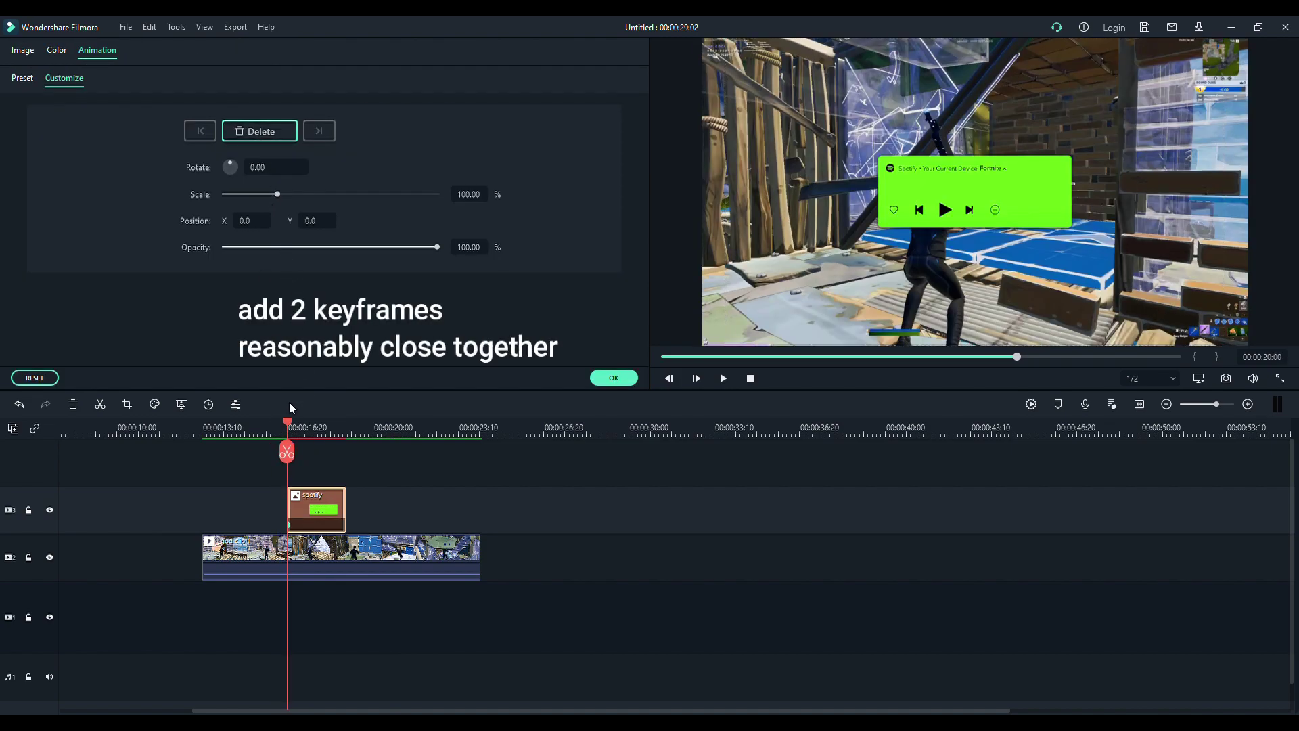
left_click_drag(288, 422, 298, 424)
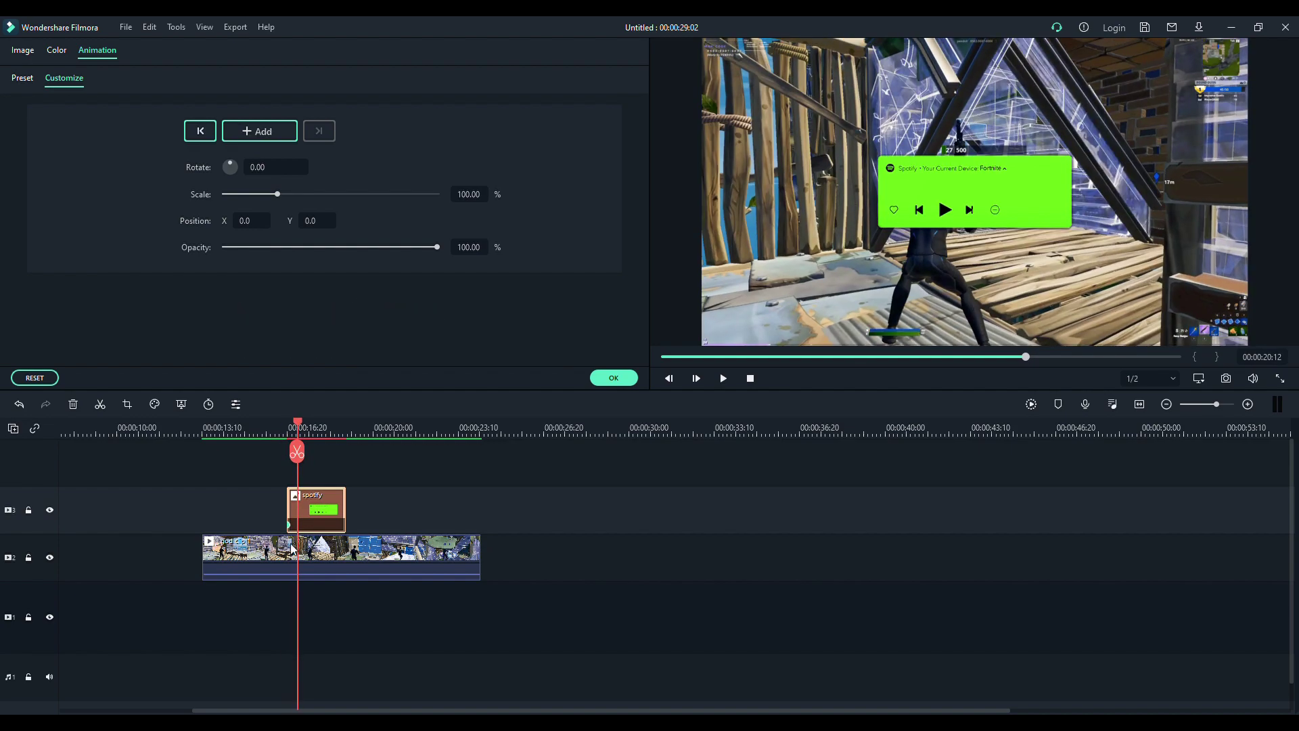
left_click(295, 533)
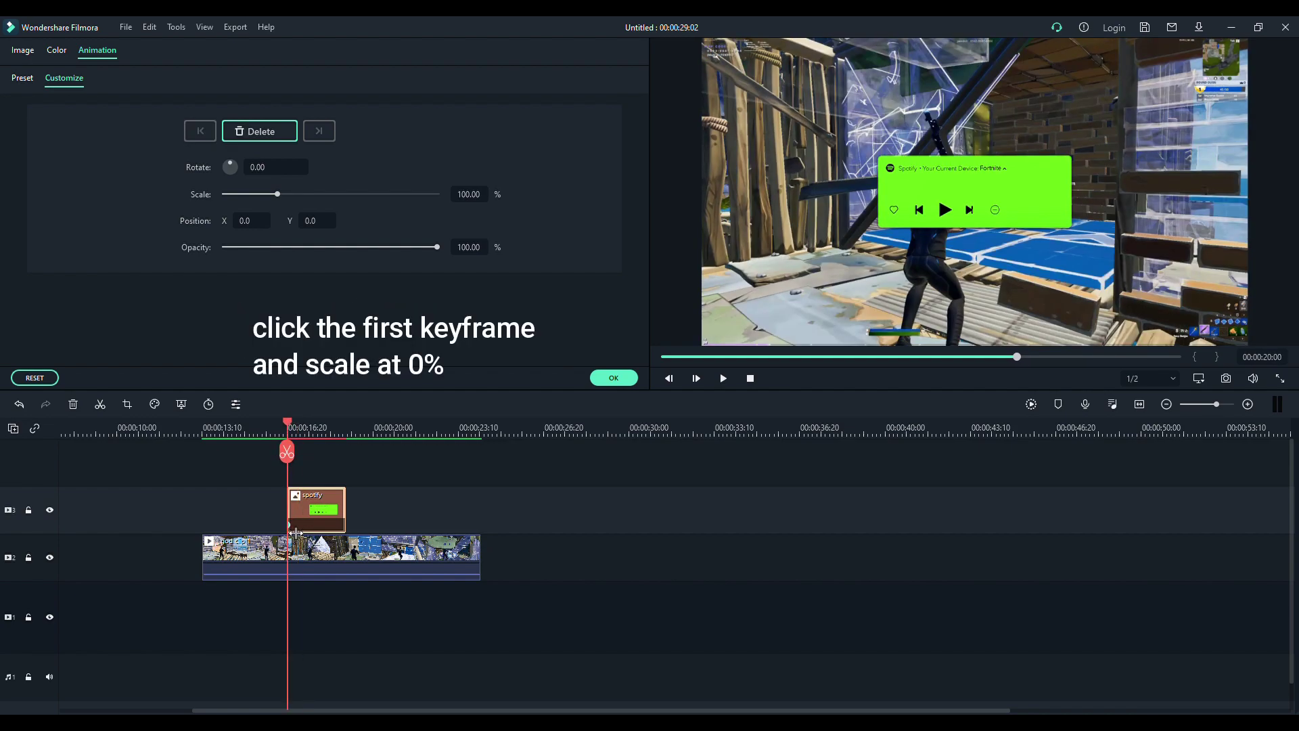
left_click_drag(279, 194, 95, 205)
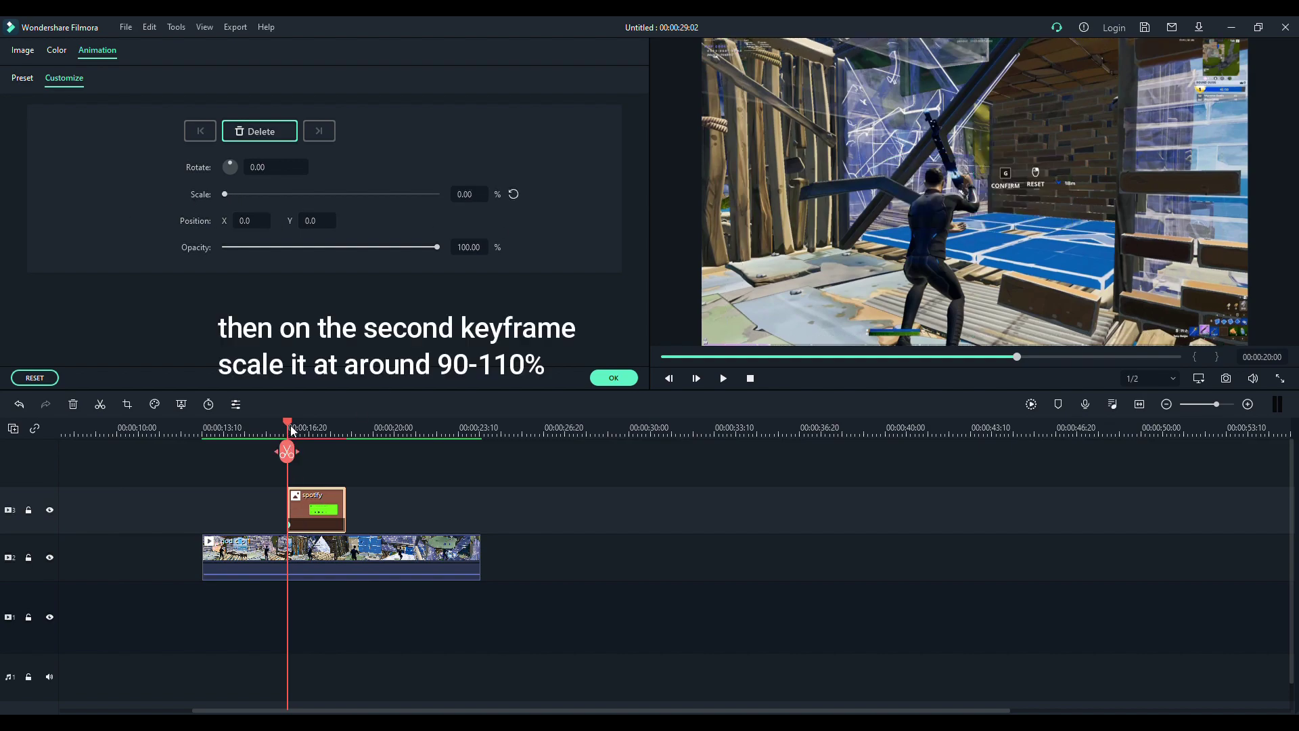
Add a second keyframe to the spotify clip at 00:00:20:10 with the scale at about 110%
left_click_drag(287, 424, 295, 427)
left_click(284, 135)
left_click_drag(226, 195, 286, 202)
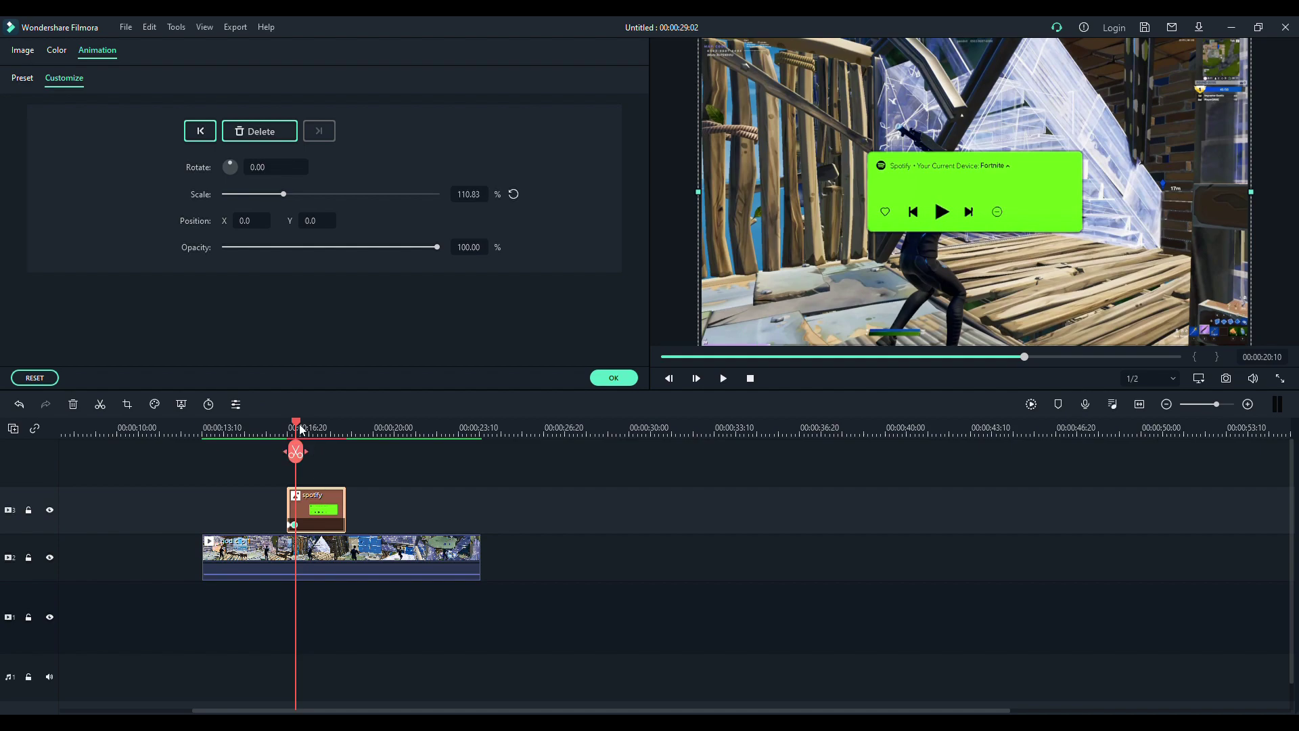
Add keyframes at 00:00:21:22 and 00:00:22:05 that scale the spotify clip from about 110% to 0%, and confirm the animation
left_click_drag(297, 427, 328, 429)
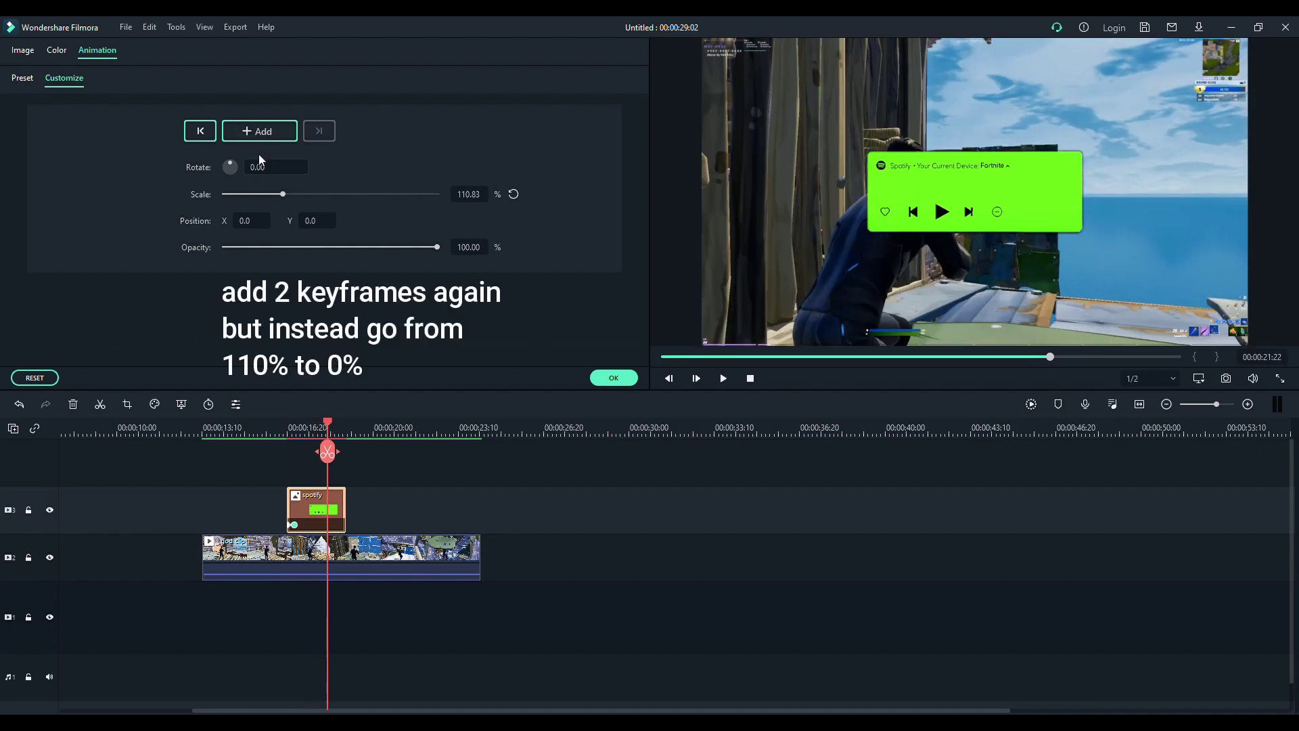
left_click(264, 135)
left_click_drag(331, 424, 336, 425)
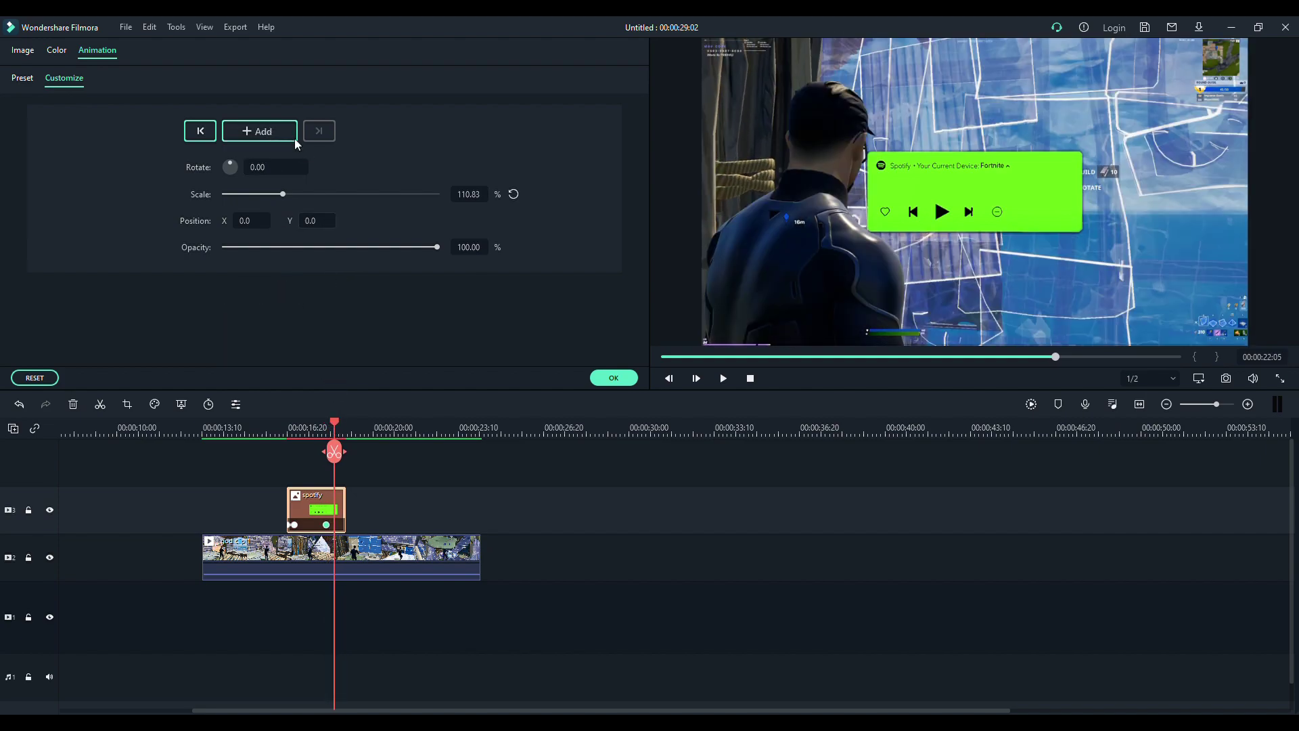
left_click(283, 133)
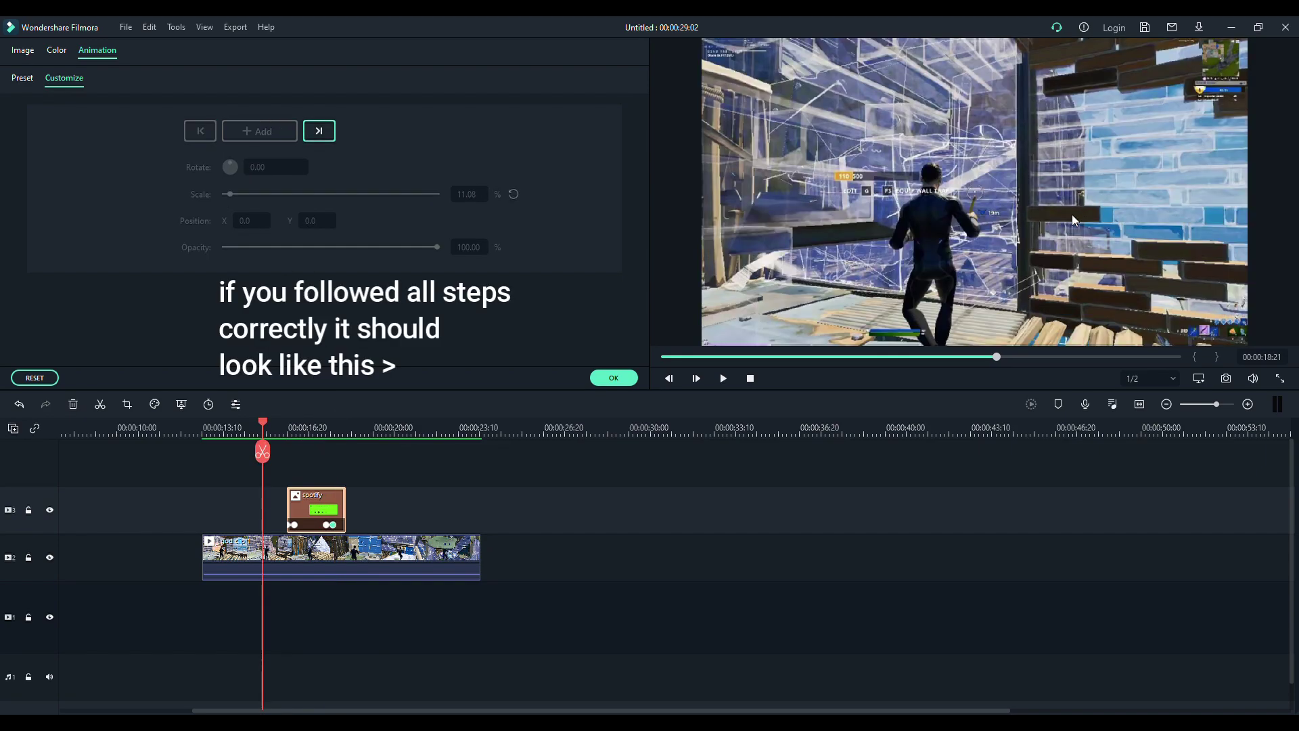
left_click(610, 374)
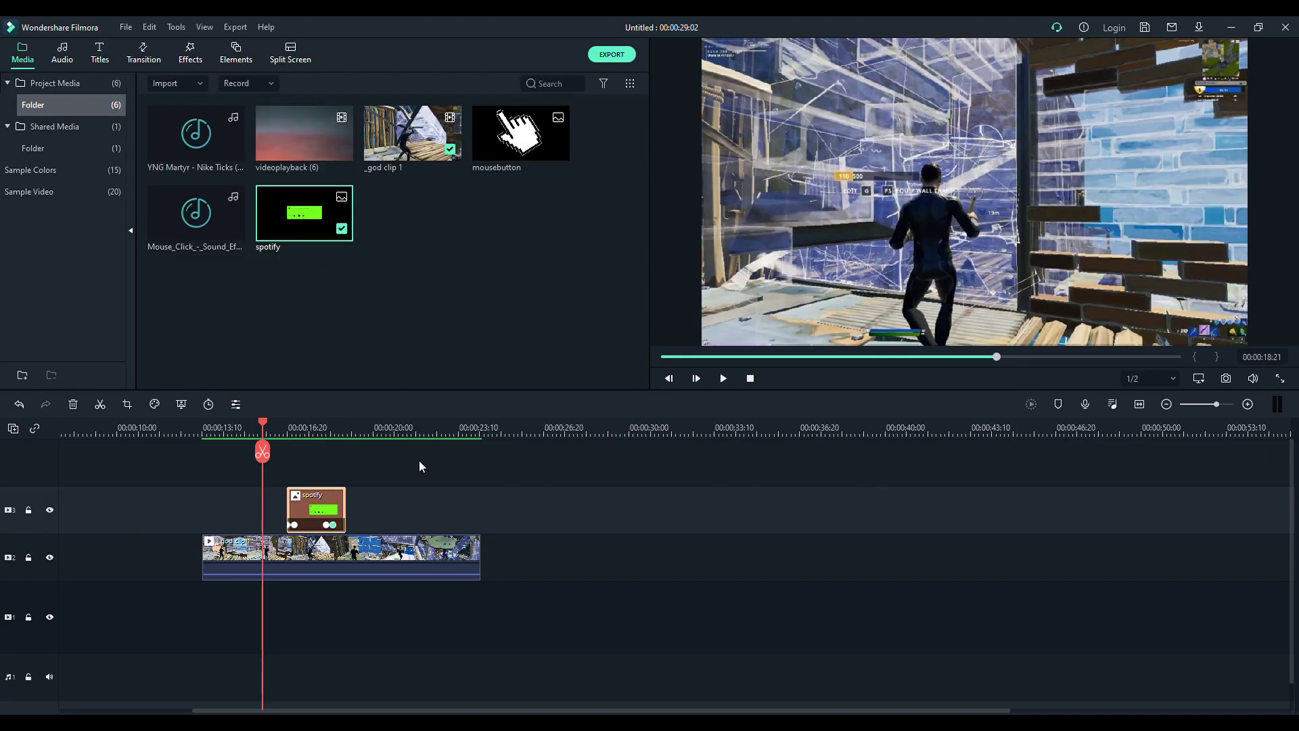
key("space")
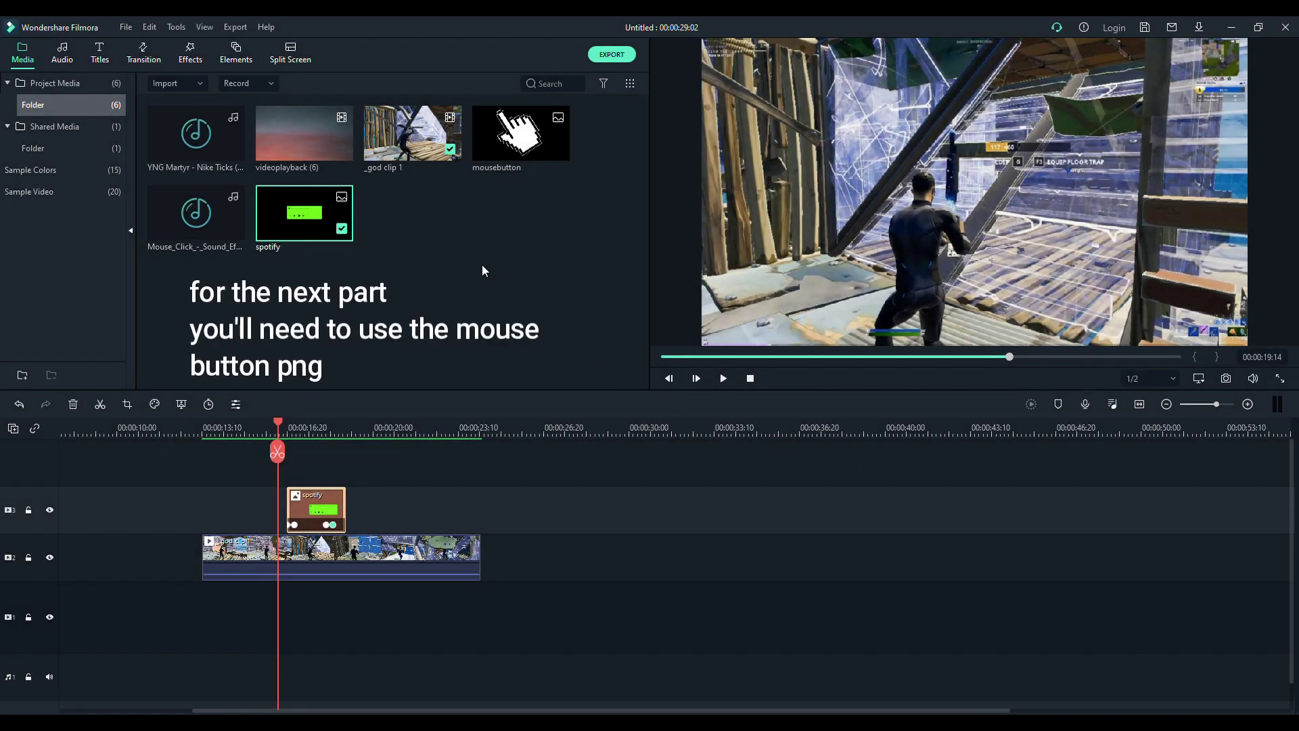
Place the mousebutton image on a track above the spotify clip, aligned with the spotify clip's start
left_click_drag(520, 125, 291, 459)
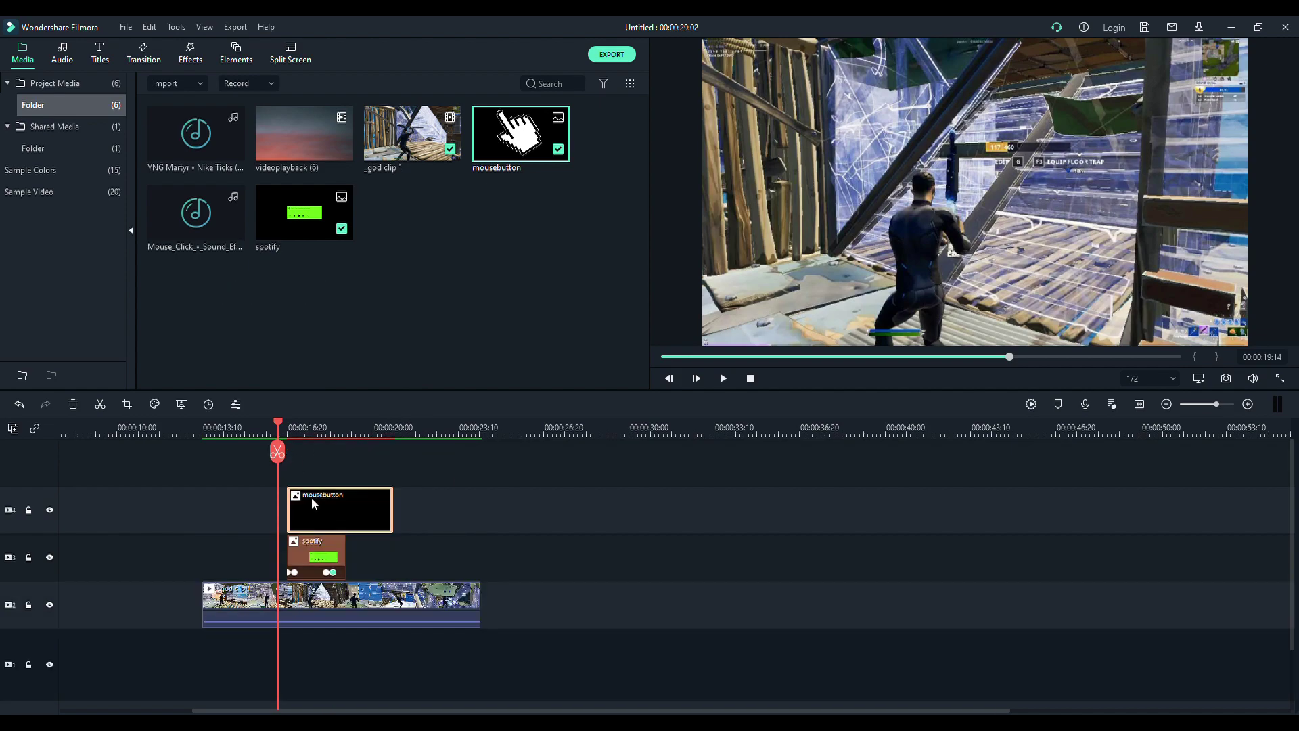
left_click(293, 426)
left_click(306, 428)
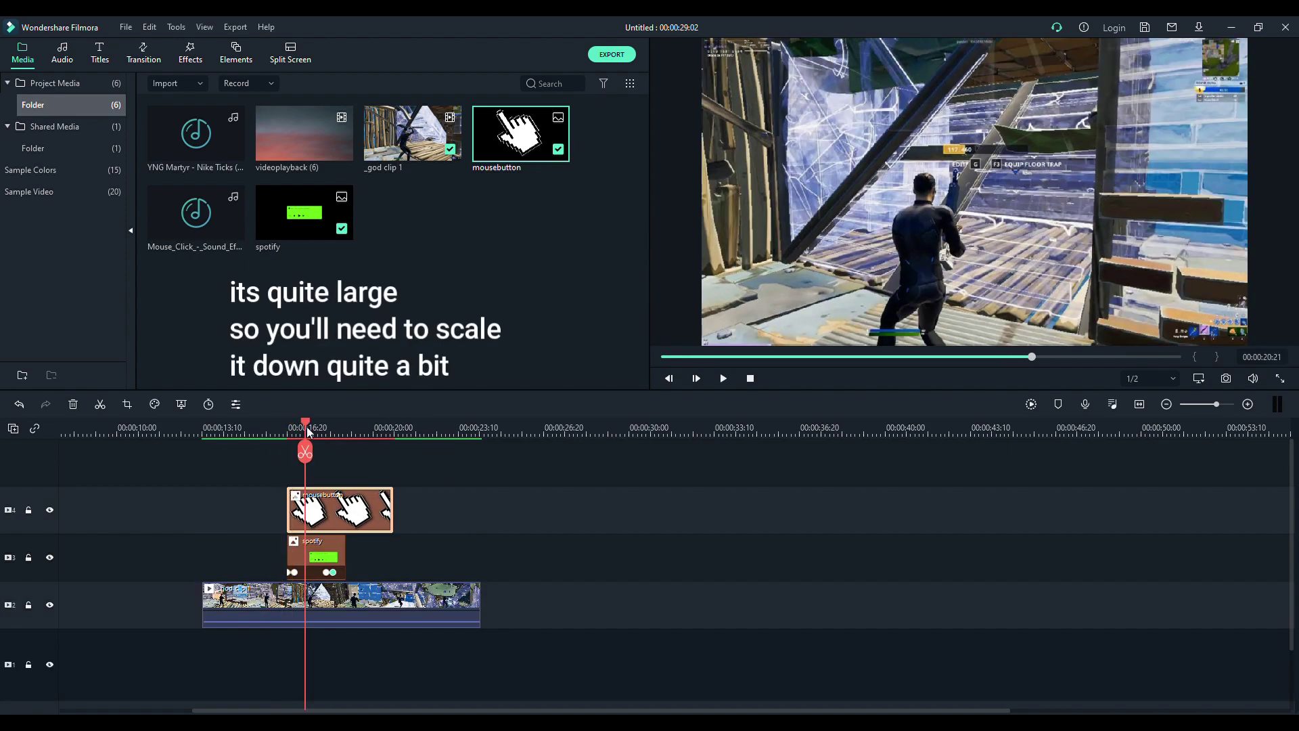
Add a mousebutton keyframe at 00:00:20:08 with the scale at 7.64%, and place the hand directly below the banner's skip symbol
double_click(337, 501)
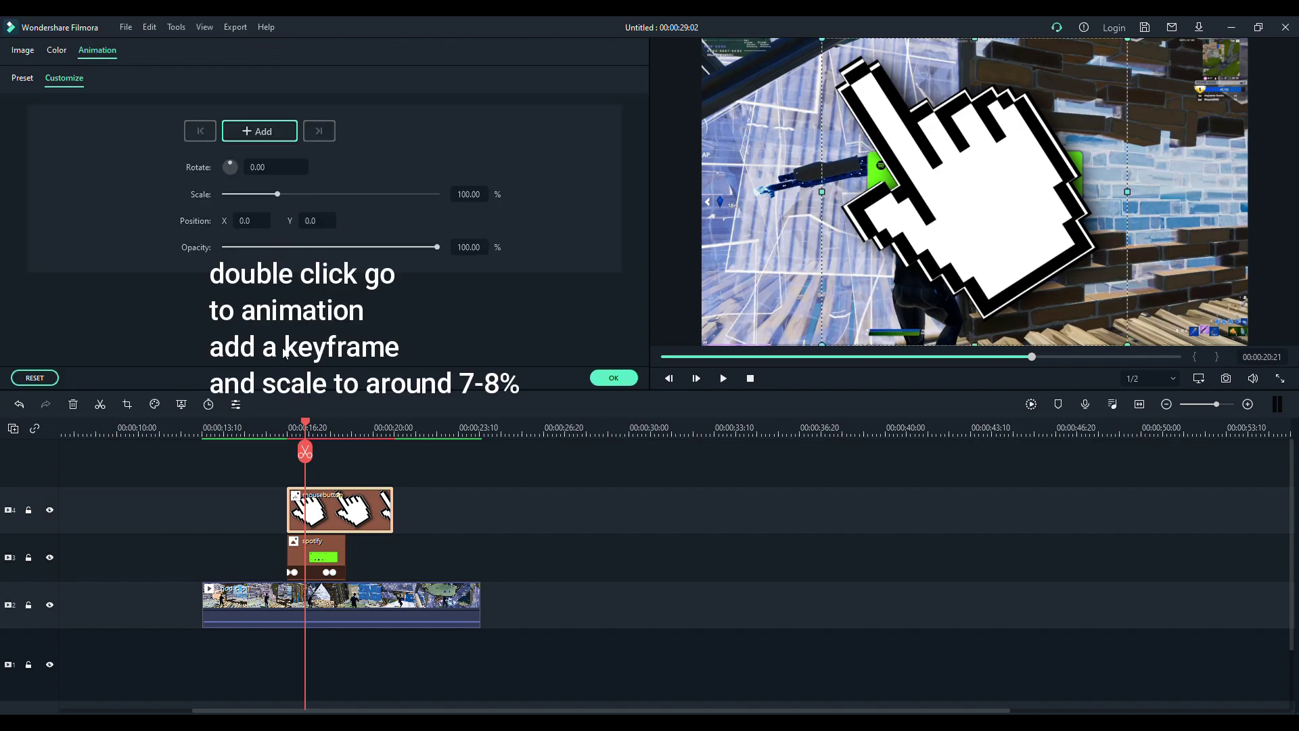
left_click_drag(308, 427, 294, 428)
left_click(261, 132)
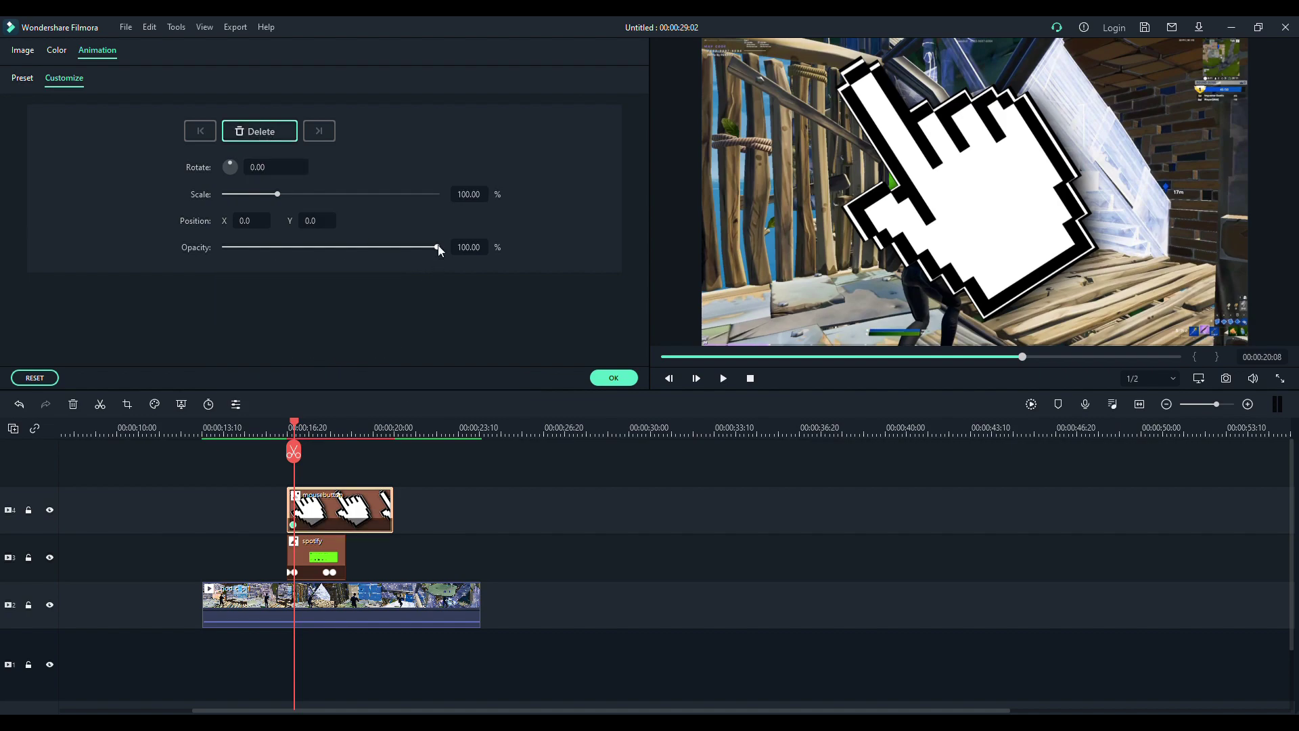
left_click_drag(277, 195, 230, 197)
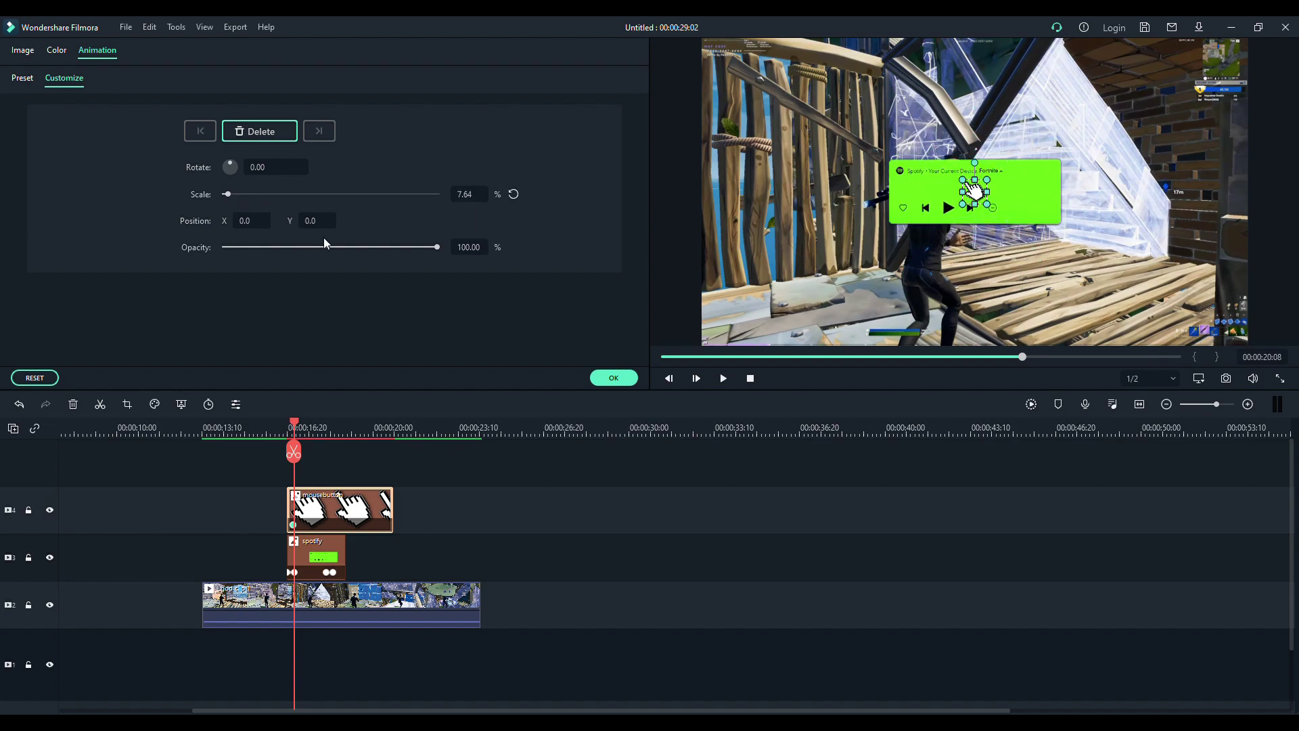
left_click(614, 378)
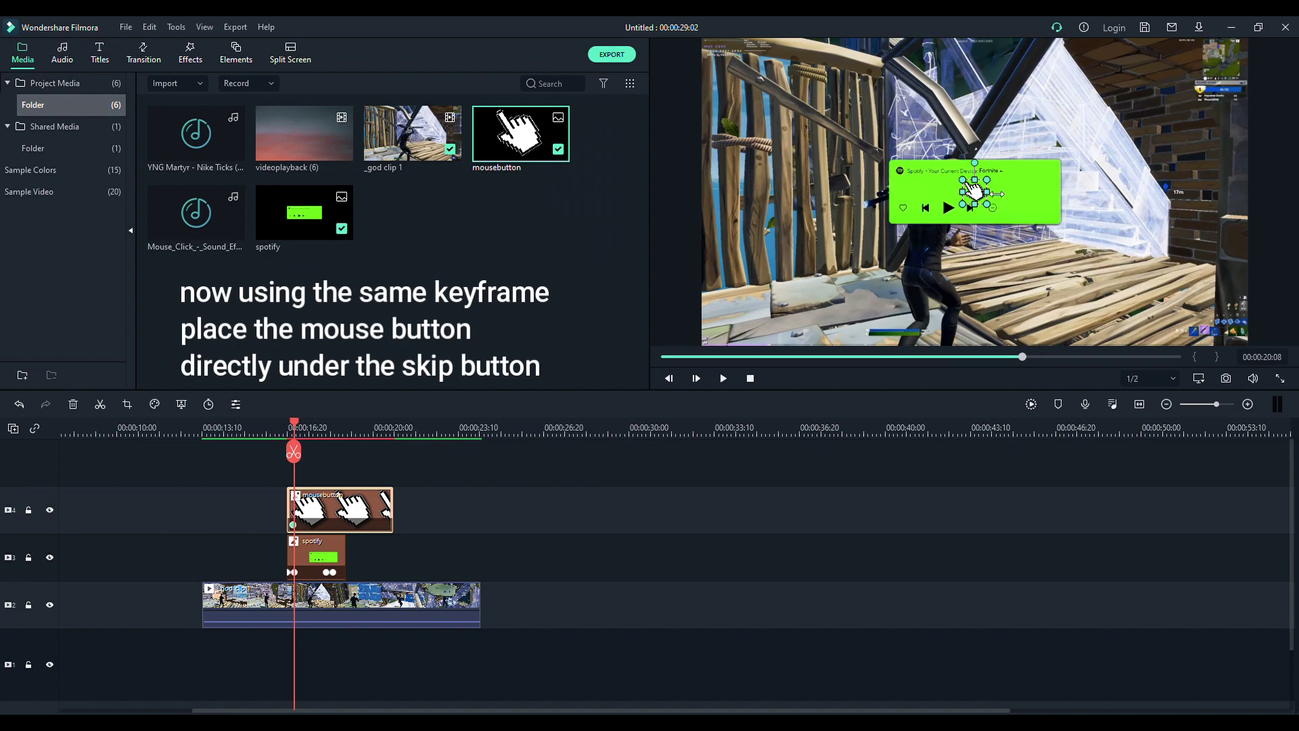
left_click_drag(970, 203, 970, 294)
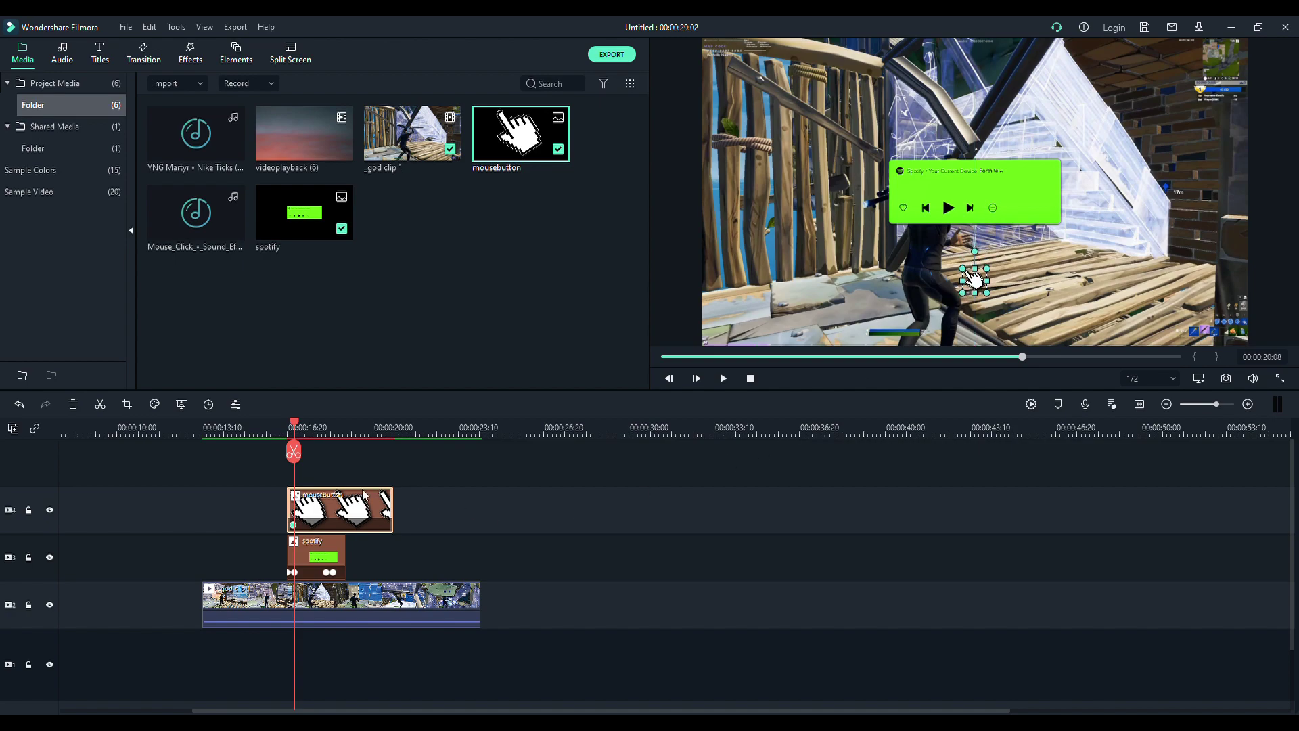
Add a second mousebutton keyframe at 00:00:21:01 with the hand moved up onto the skip symbol
left_click_drag(295, 431, 310, 431)
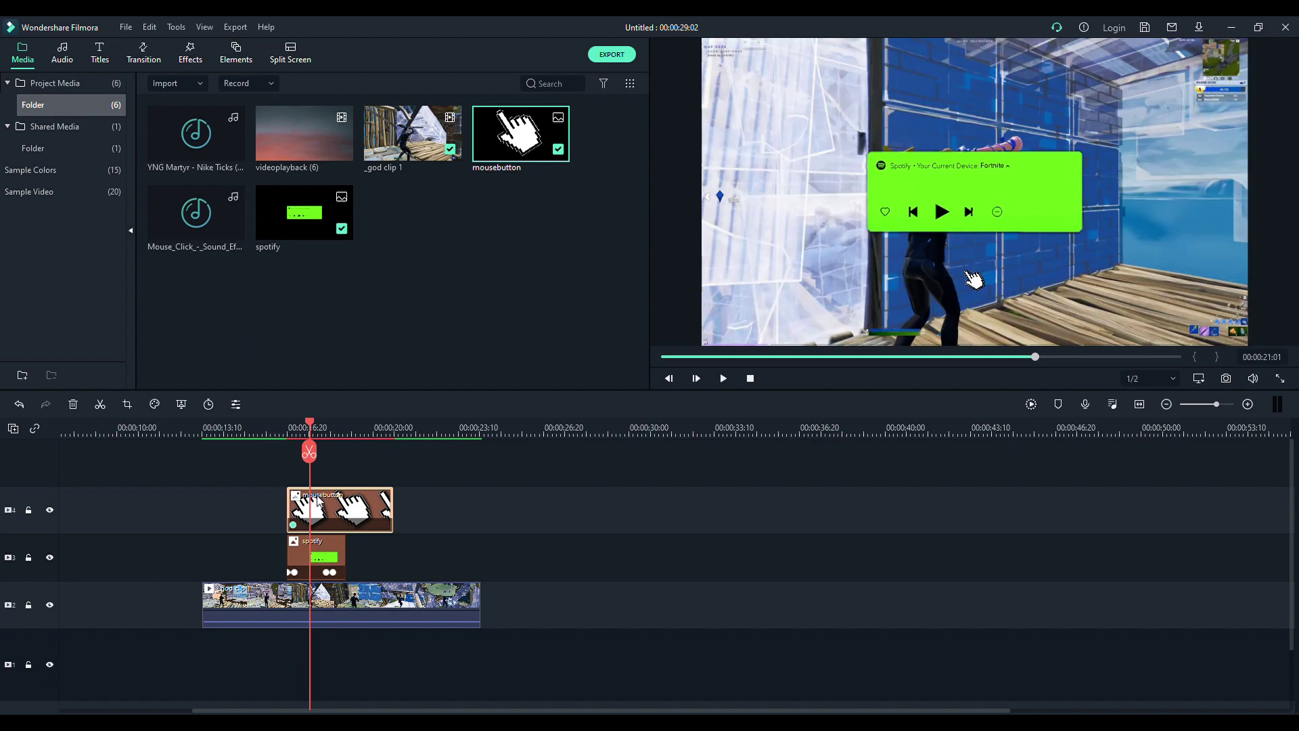
double_click(319, 501)
left_click(269, 138)
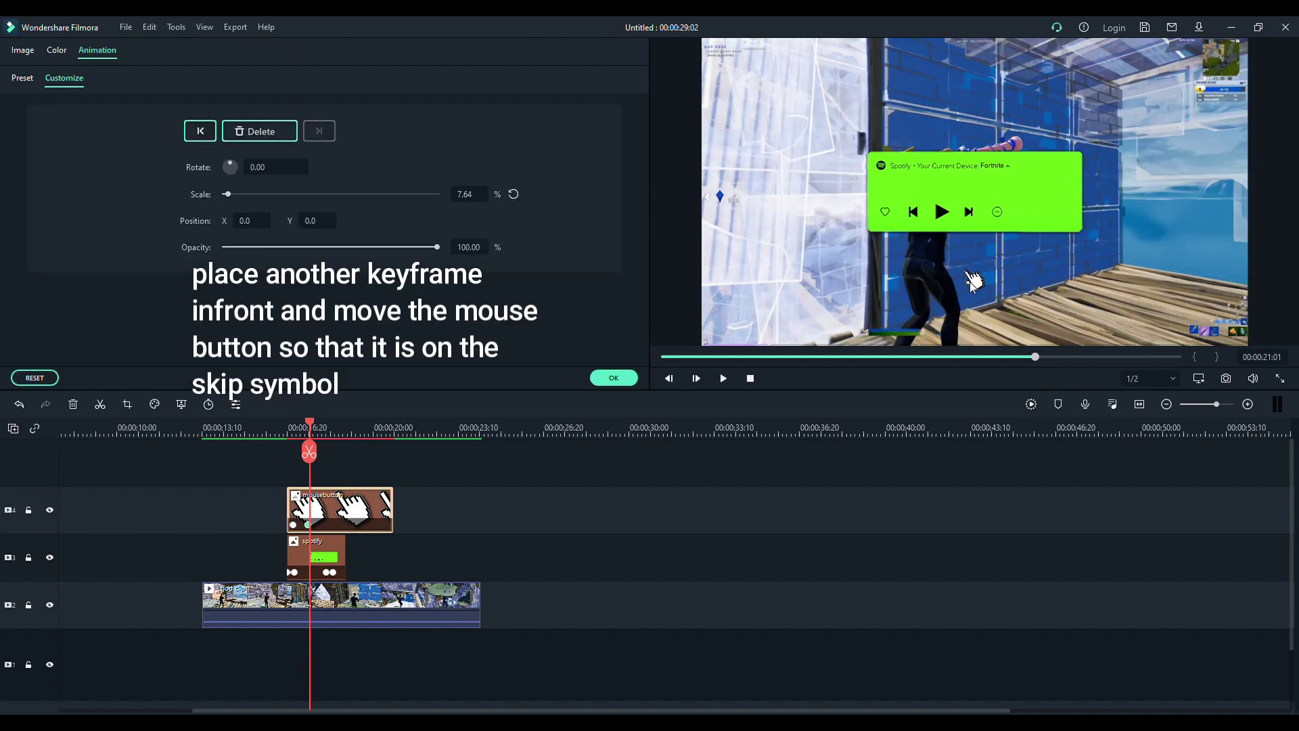
left_click(974, 282)
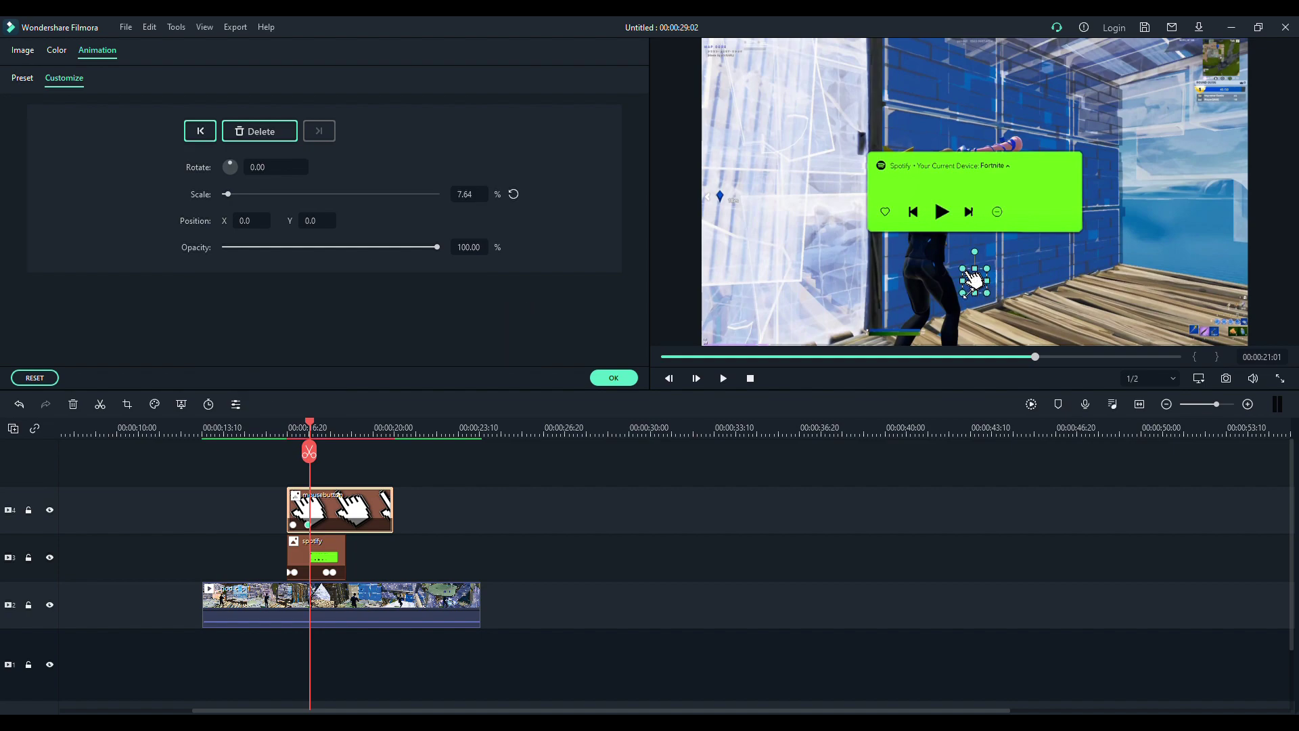
left_click_drag(974, 279, 996, 234)
Add a third mousebutton keyframe with the hand moved back down below the banner, and play back the animation
left_click_drag(310, 420, 323, 420)
left_click(277, 135)
left_click_drag(975, 220, 995, 291)
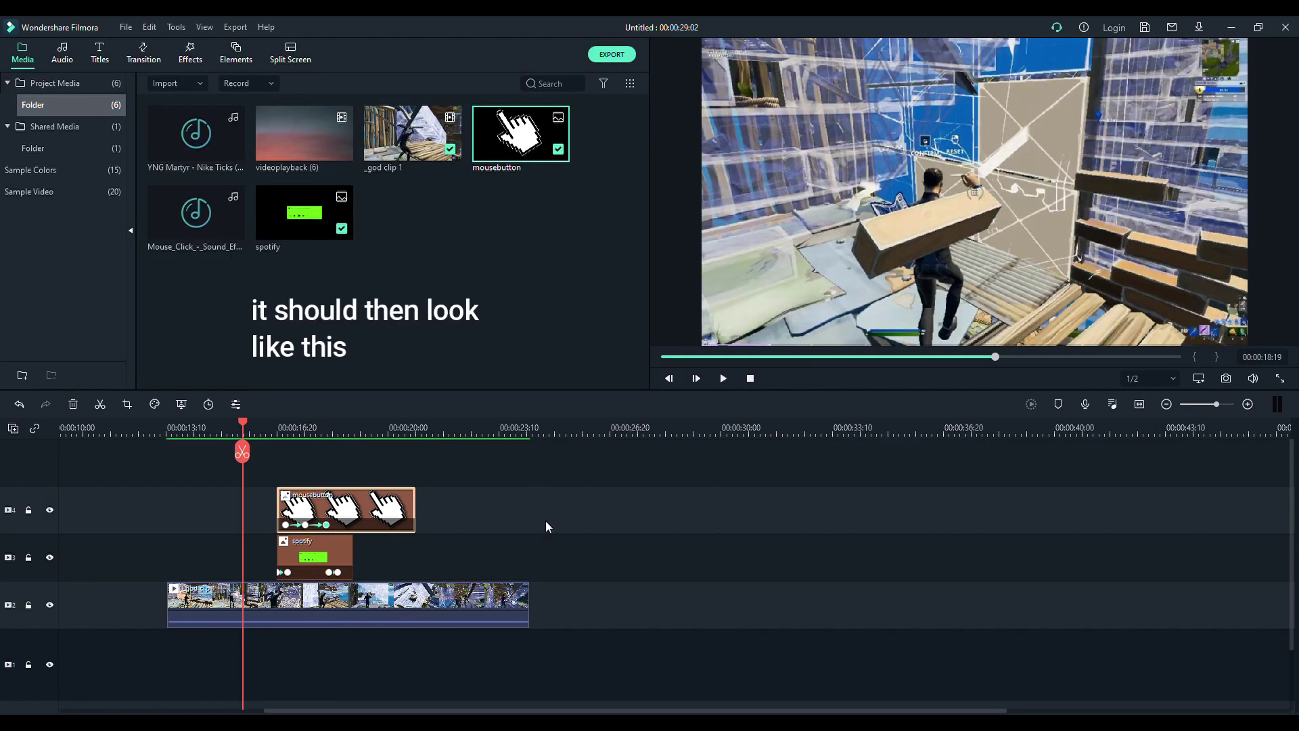
key("space")
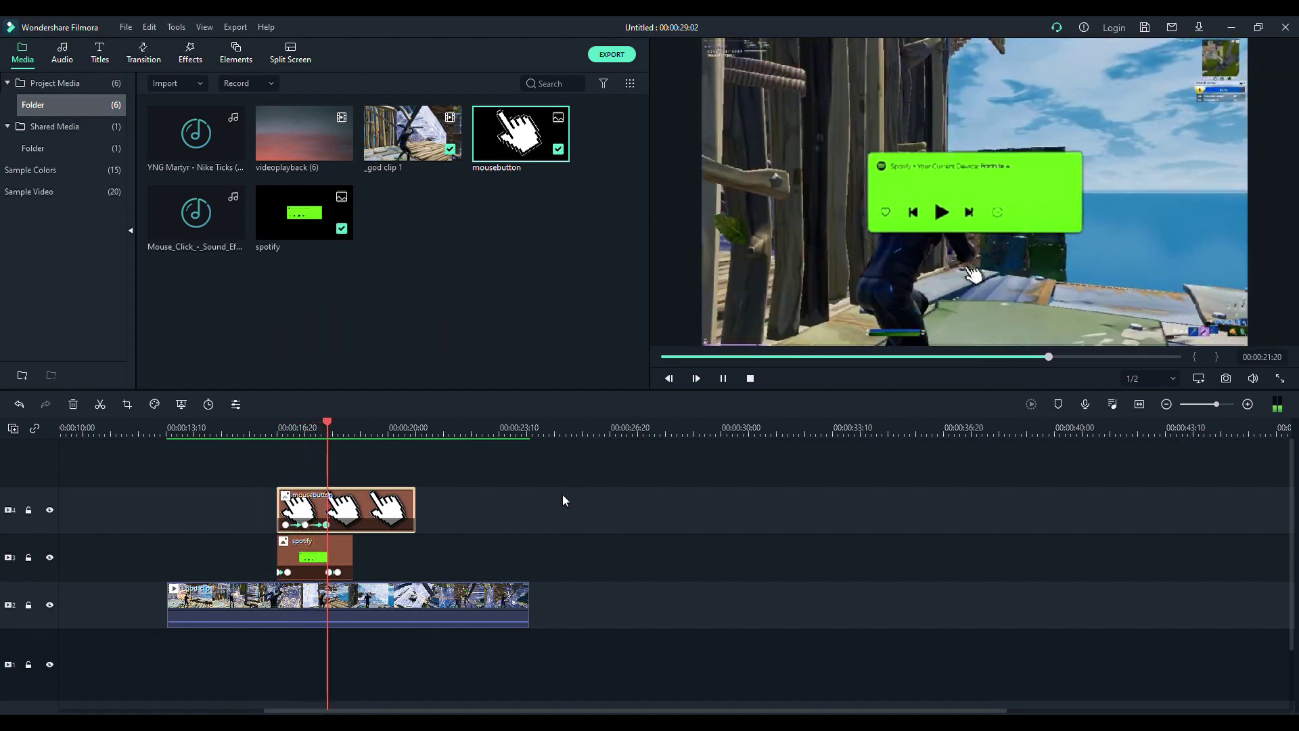
key("space")
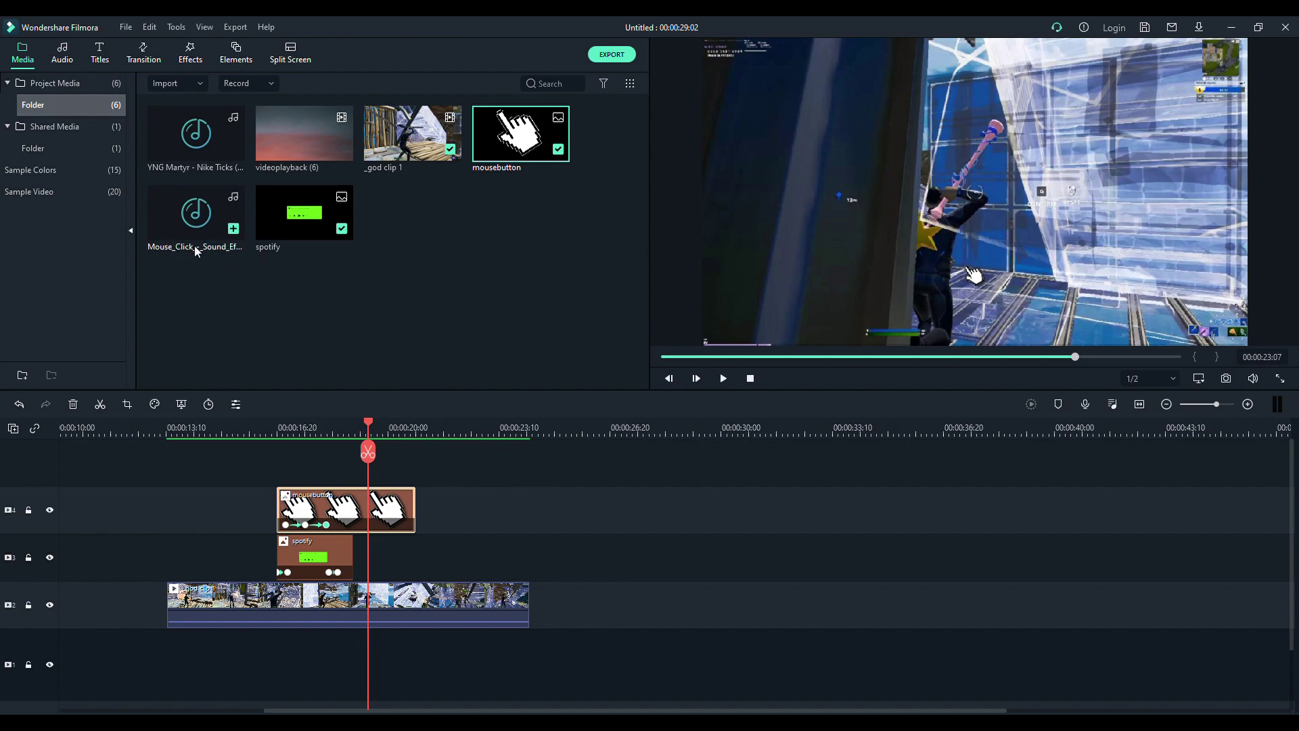
Add the Mouse_Click sound effect to the audio track under the overlays and raise its volume to 12 dB
left_click_drag(182, 222, 330, 588)
left_click_drag(380, 643, 380, 633)
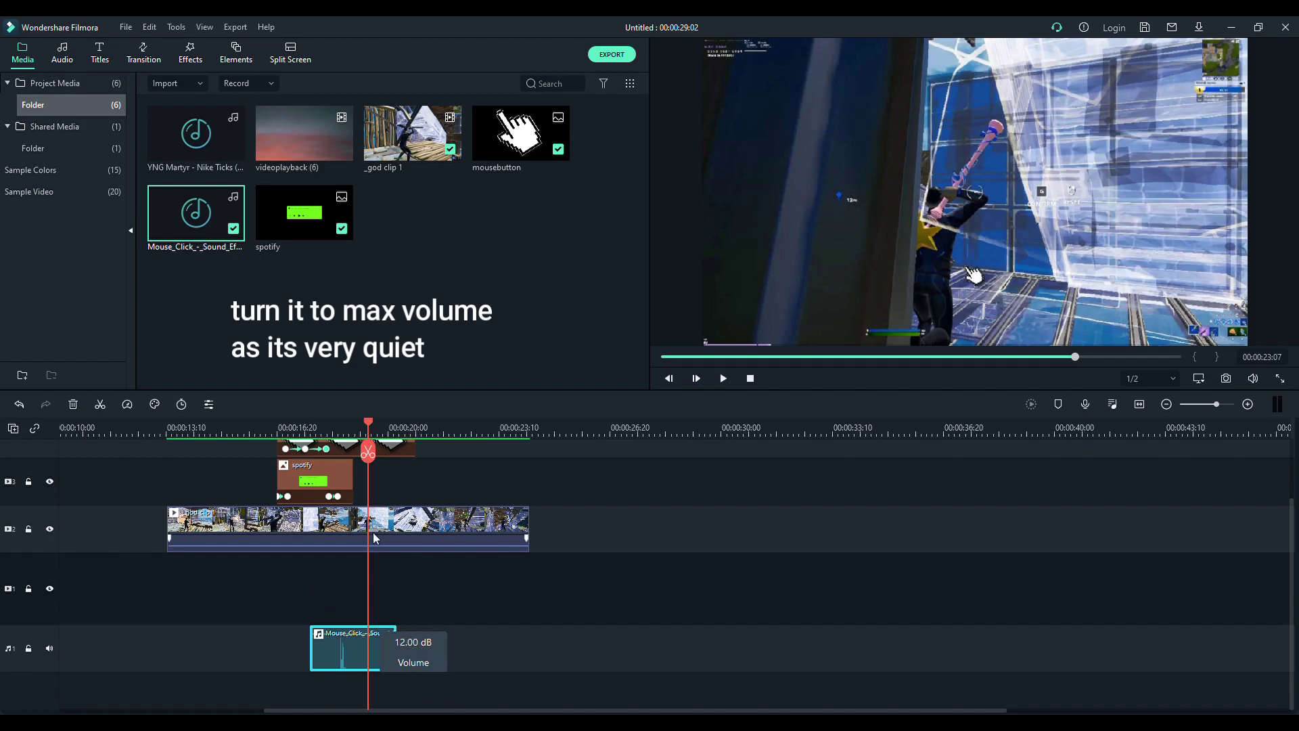
left_click_drag(371, 426, 315, 411)
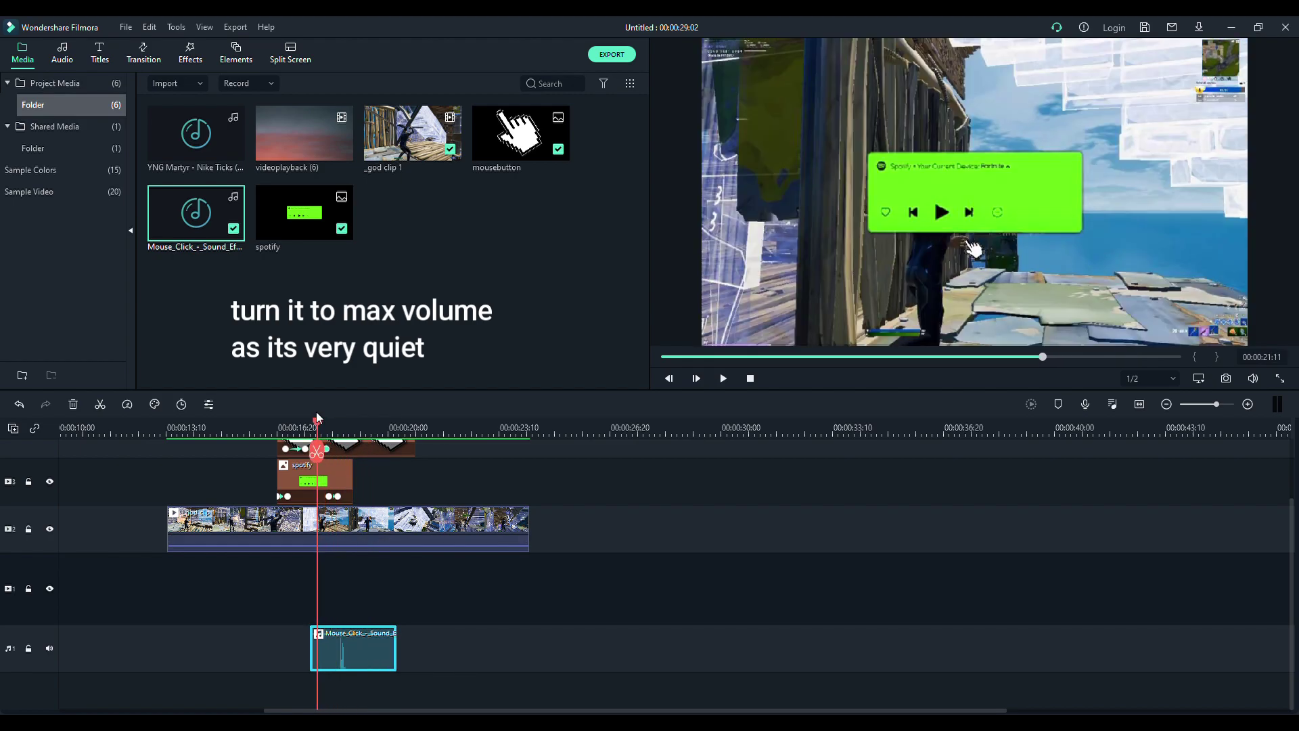
key("space")
key("space")
Align the mouse click sound's peak with the hand reaching the skip symbol at 00:00:21:01, and play it back
left_click_drag(360, 425, 307, 413)
key("Left")
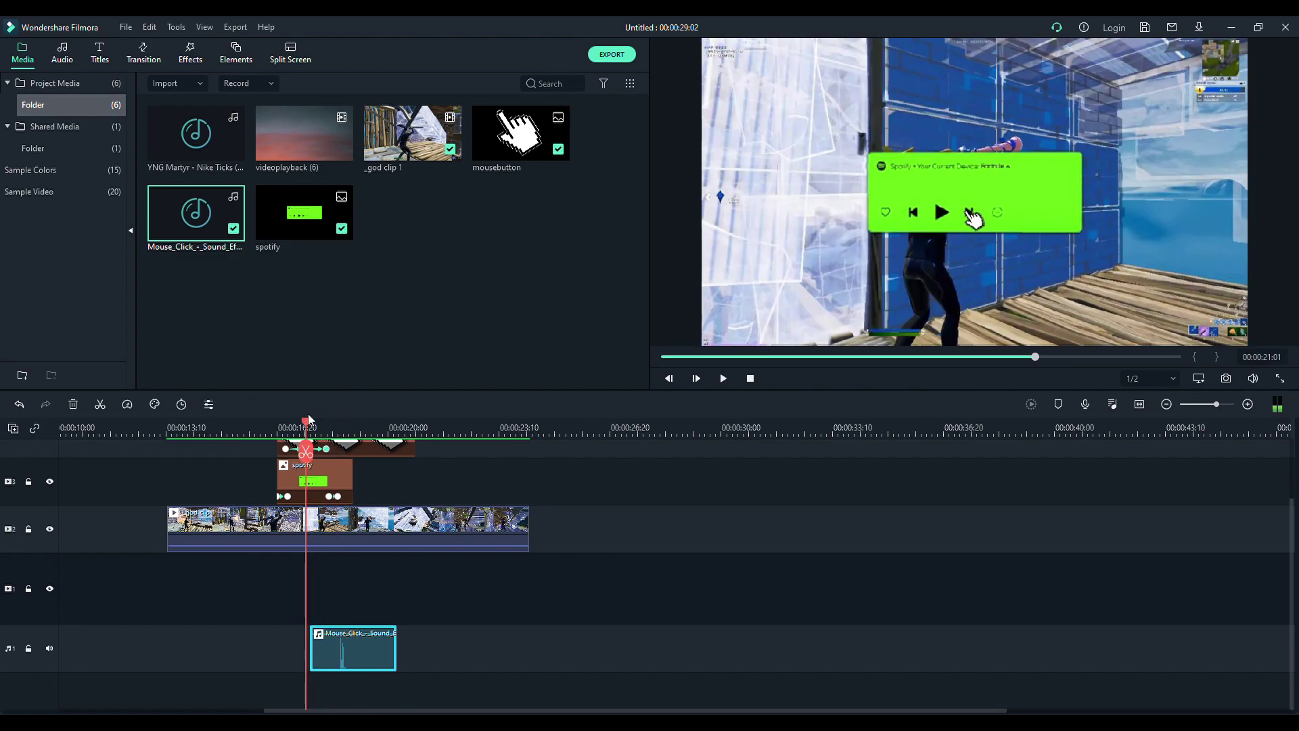
key("Right")
key("Left")
left_click_drag(367, 656, 343, 648)
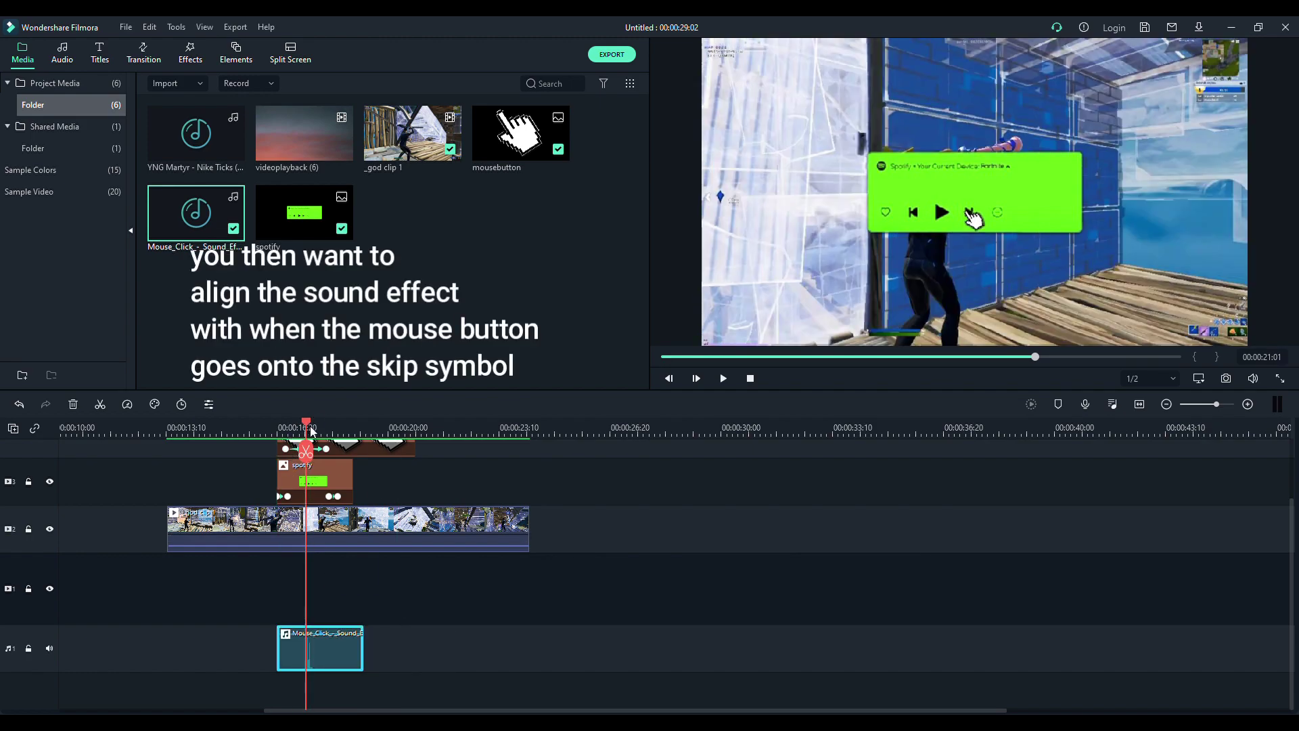
left_click(285, 430)
key("space")
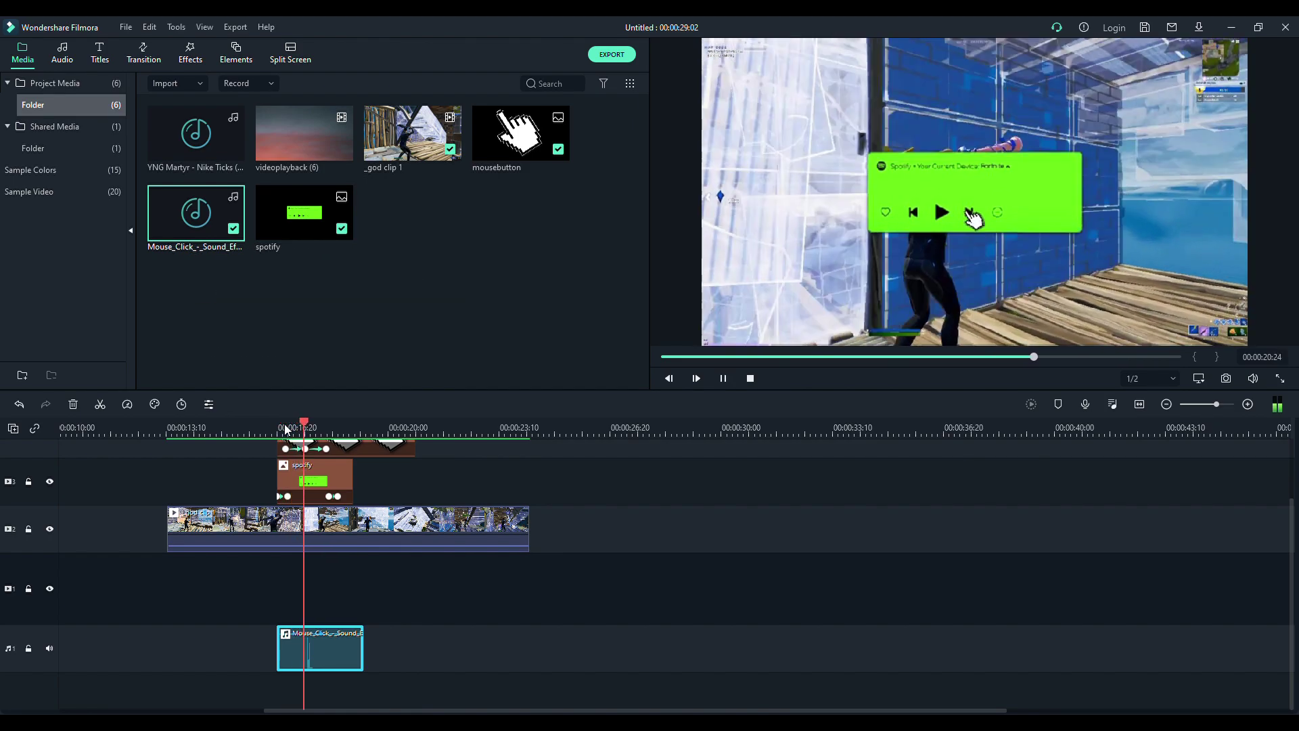
Trim the end of the mousebutton clip back to 00:00:22:11, just after the banner's closing animation
left_click(337, 427)
scroll(351, 428, "up", 2)
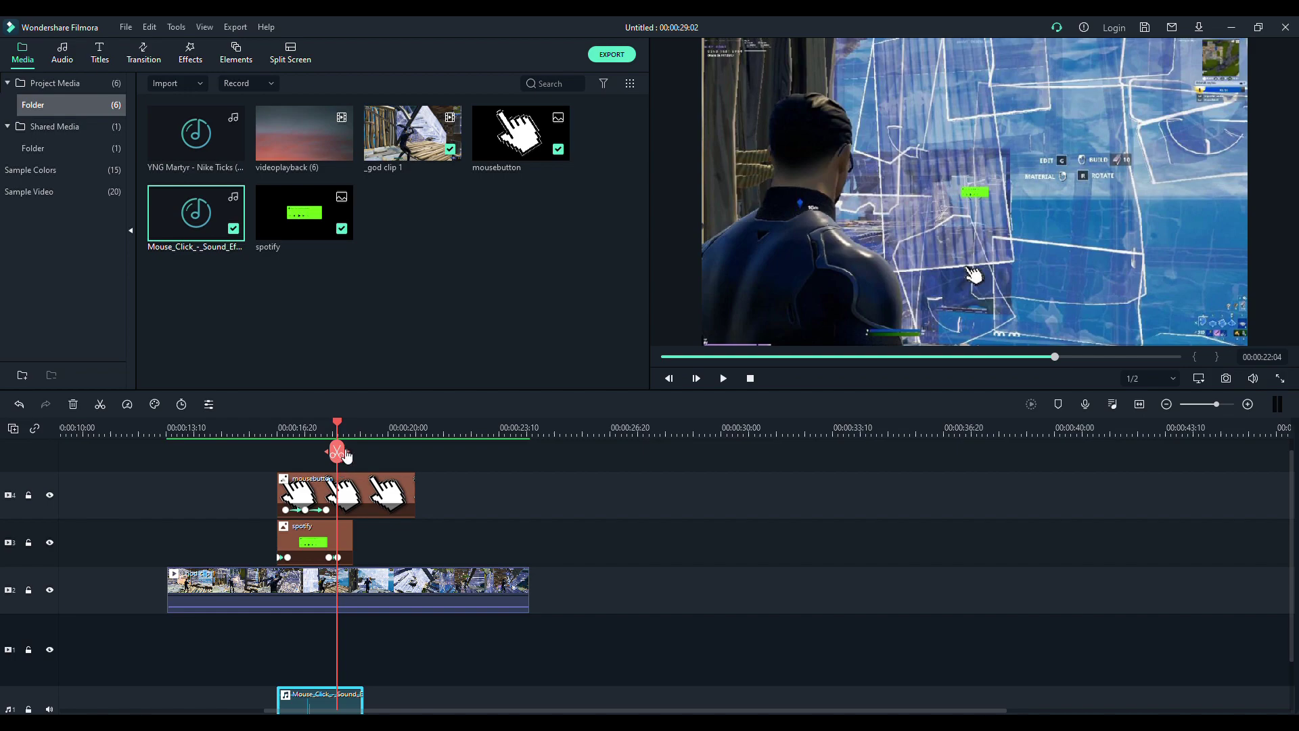
mouse_move(337, 423)
left_mouse_down()
mouse_move(315, 425)
mouse_move(345, 425)
left_mouse_up()
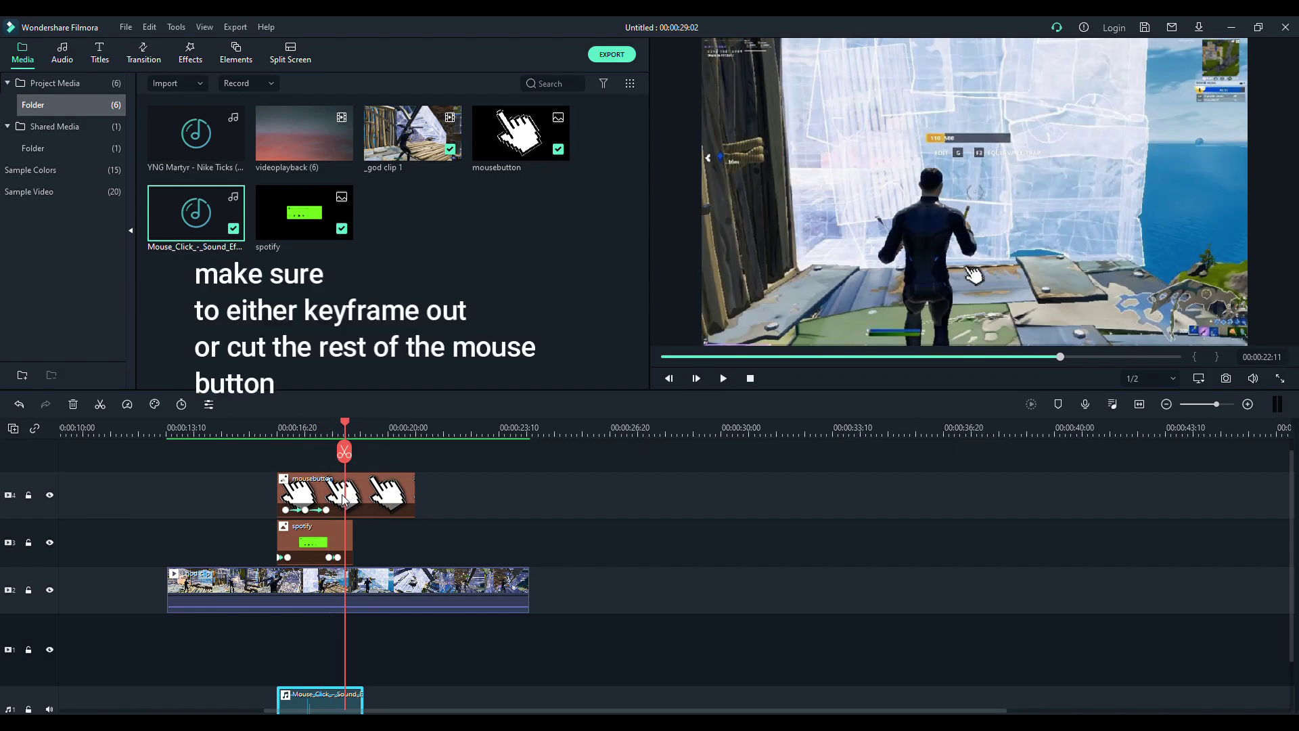
left_click(403, 495)
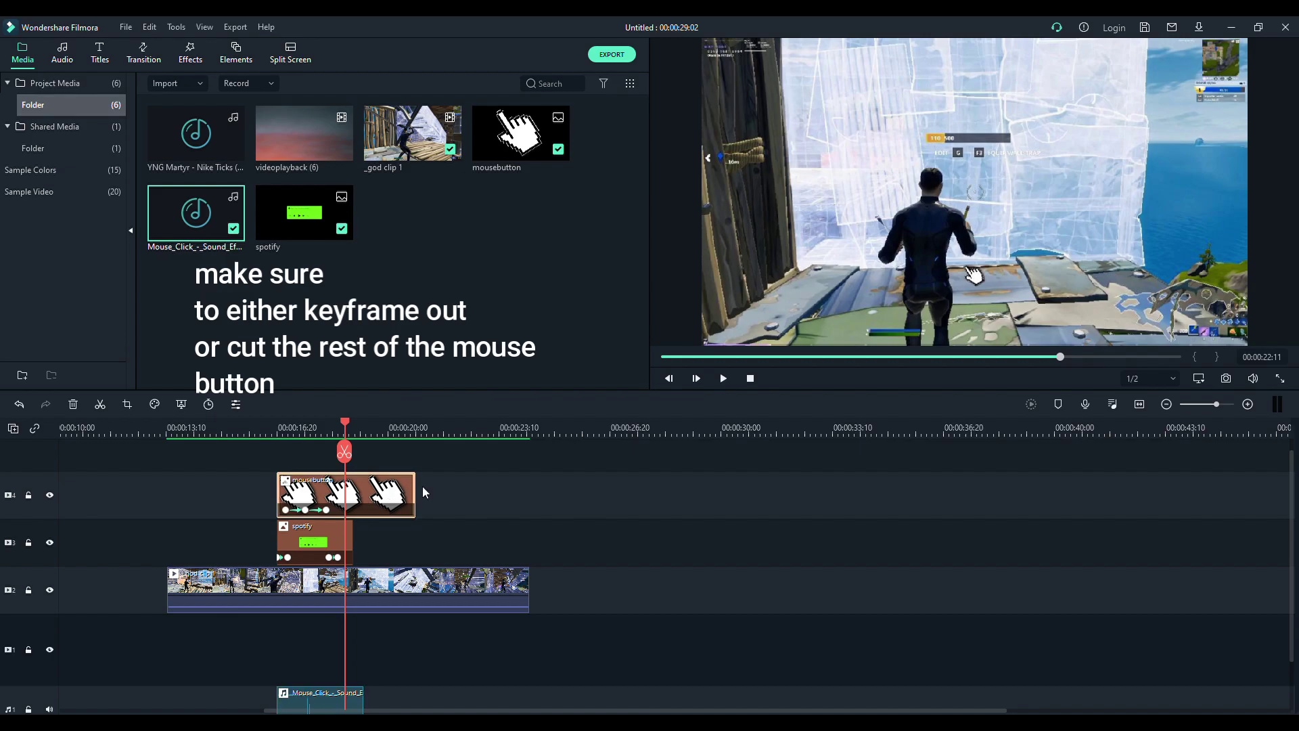
left_click_drag(424, 494, 344, 496)
Add a mousebutton keyframe at 00:00:22:03 with the scale at 0%, and play back the hand's exit
key("ctrl+equal")
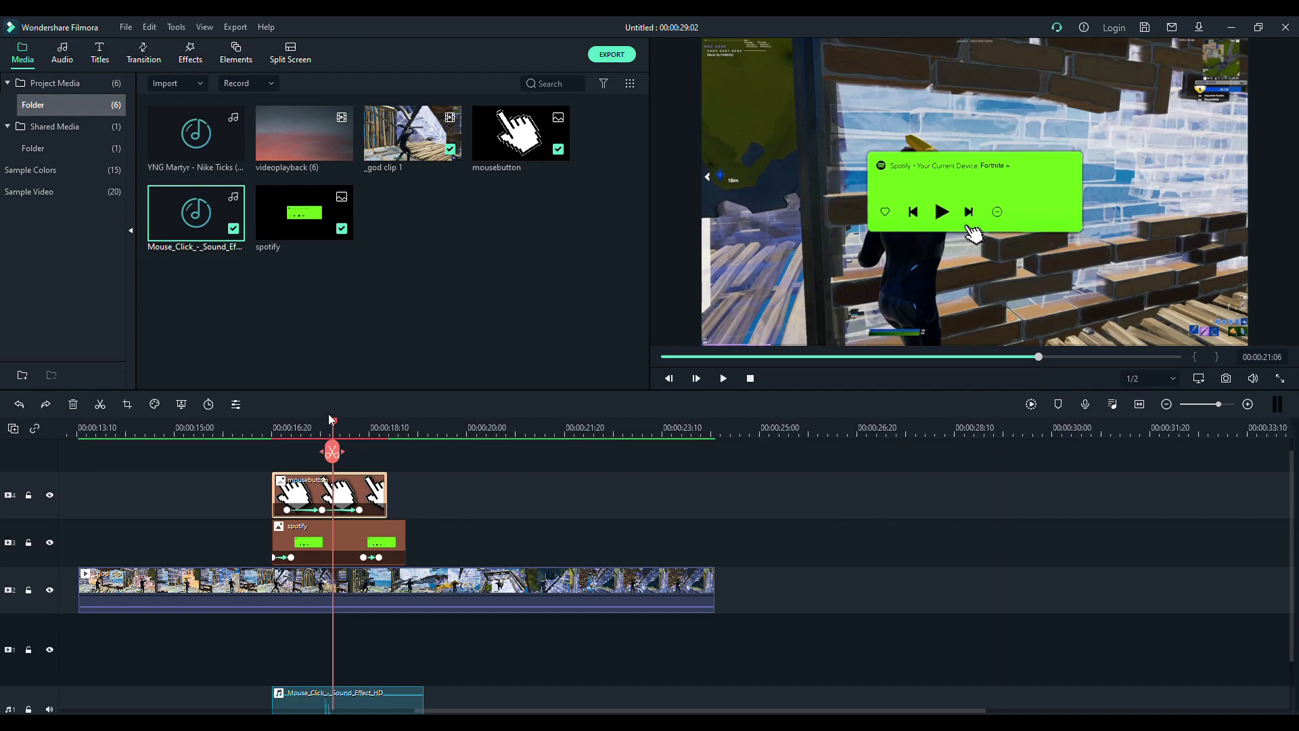
left_click_drag(334, 427, 376, 435)
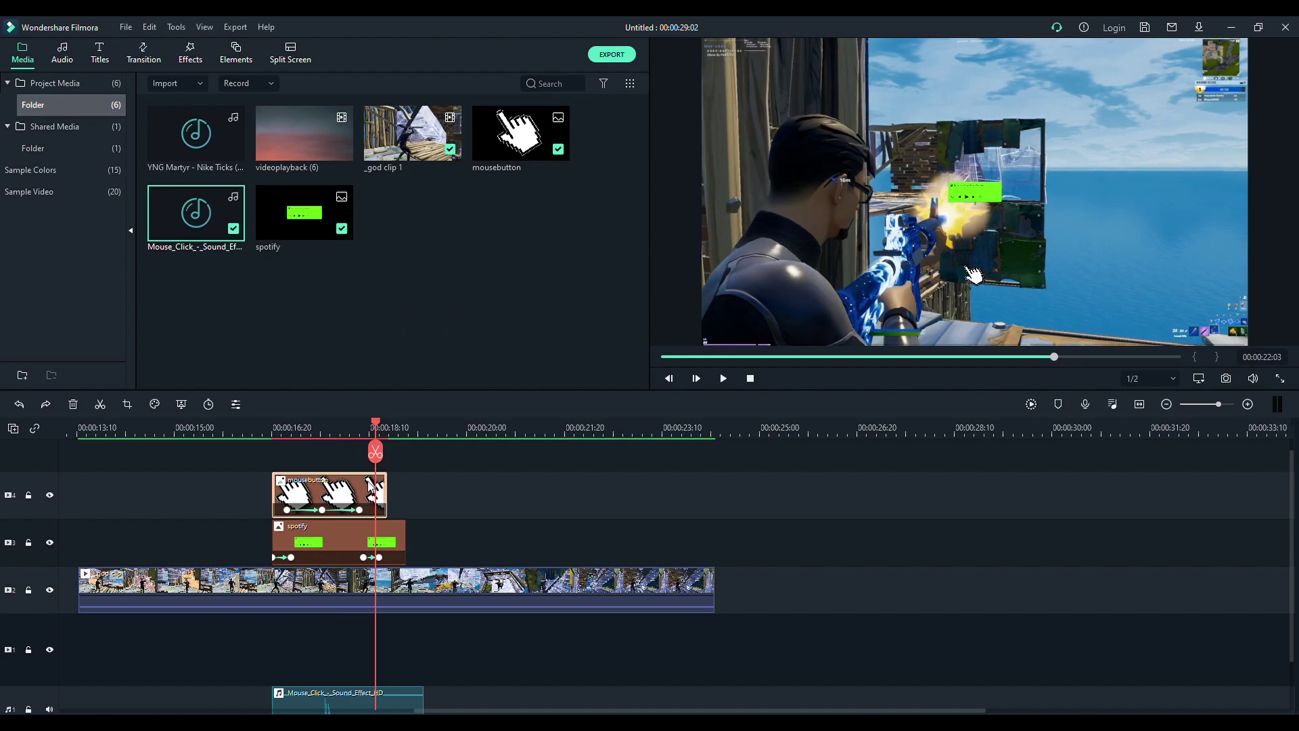
double_click(370, 484)
left_click_drag(226, 195, 176, 197)
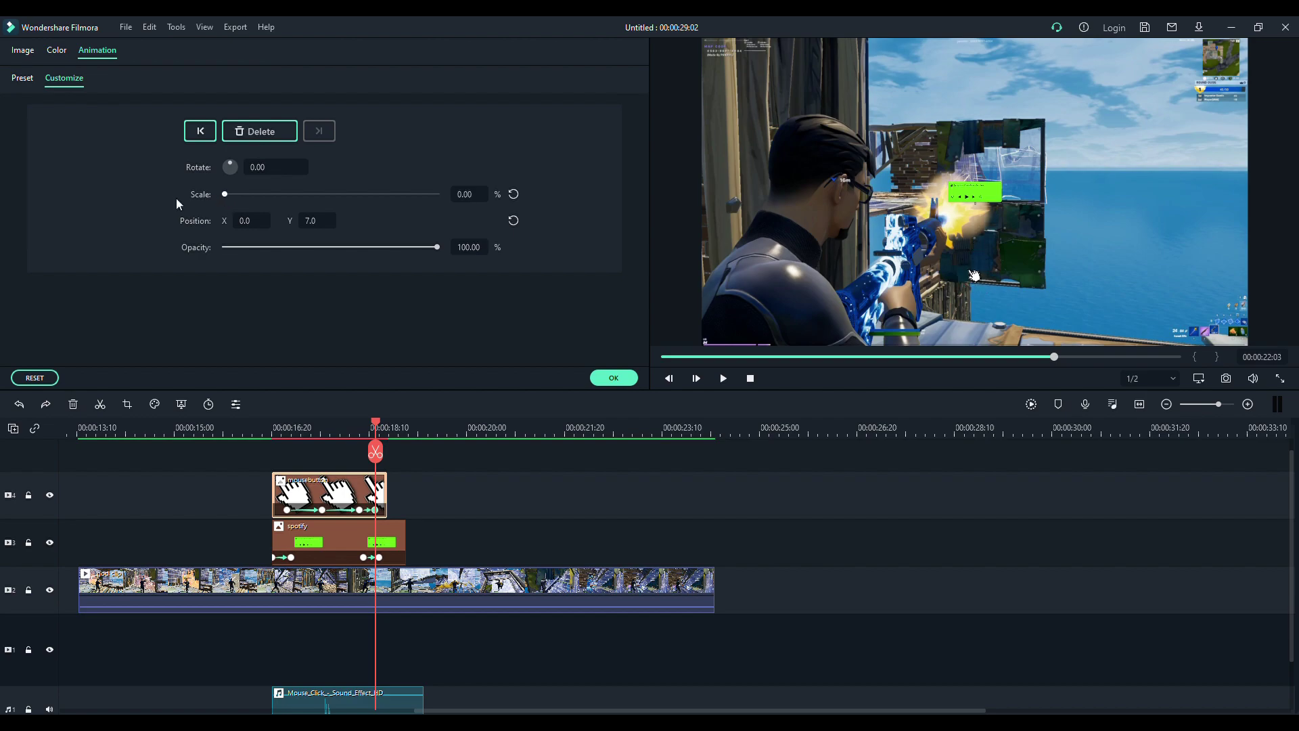
left_click(612, 378)
left_click_drag(374, 427, 249, 432)
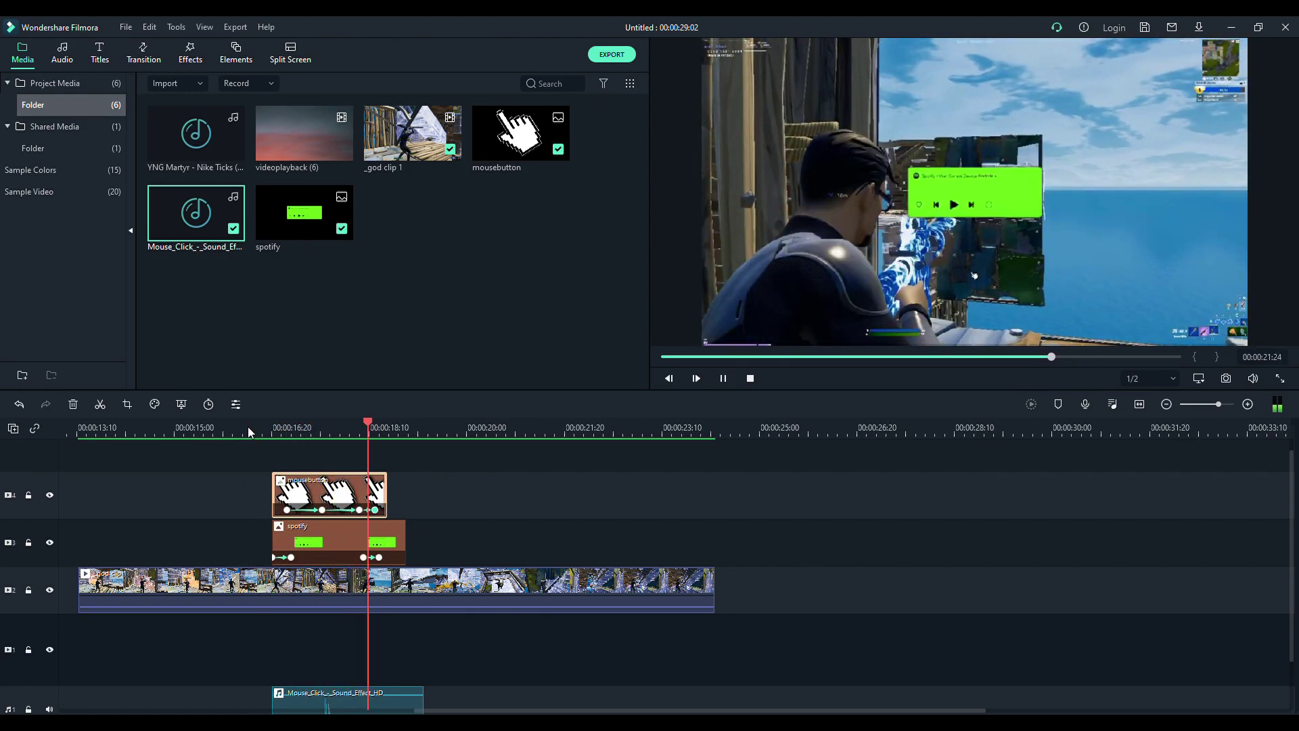
key("space")
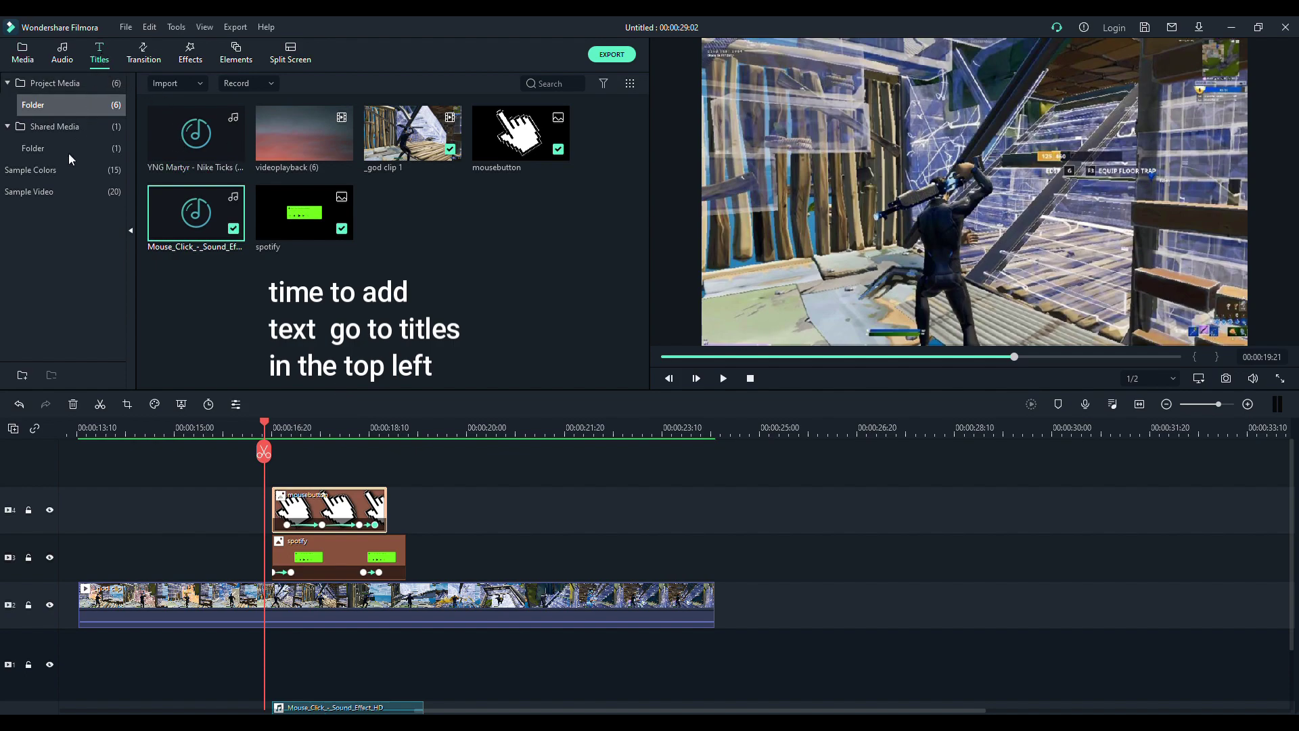
Add a Default Title on a new track above the mousebutton clip, aligned to its start, and split it at 00:00:21:02
left_click(75, 175)
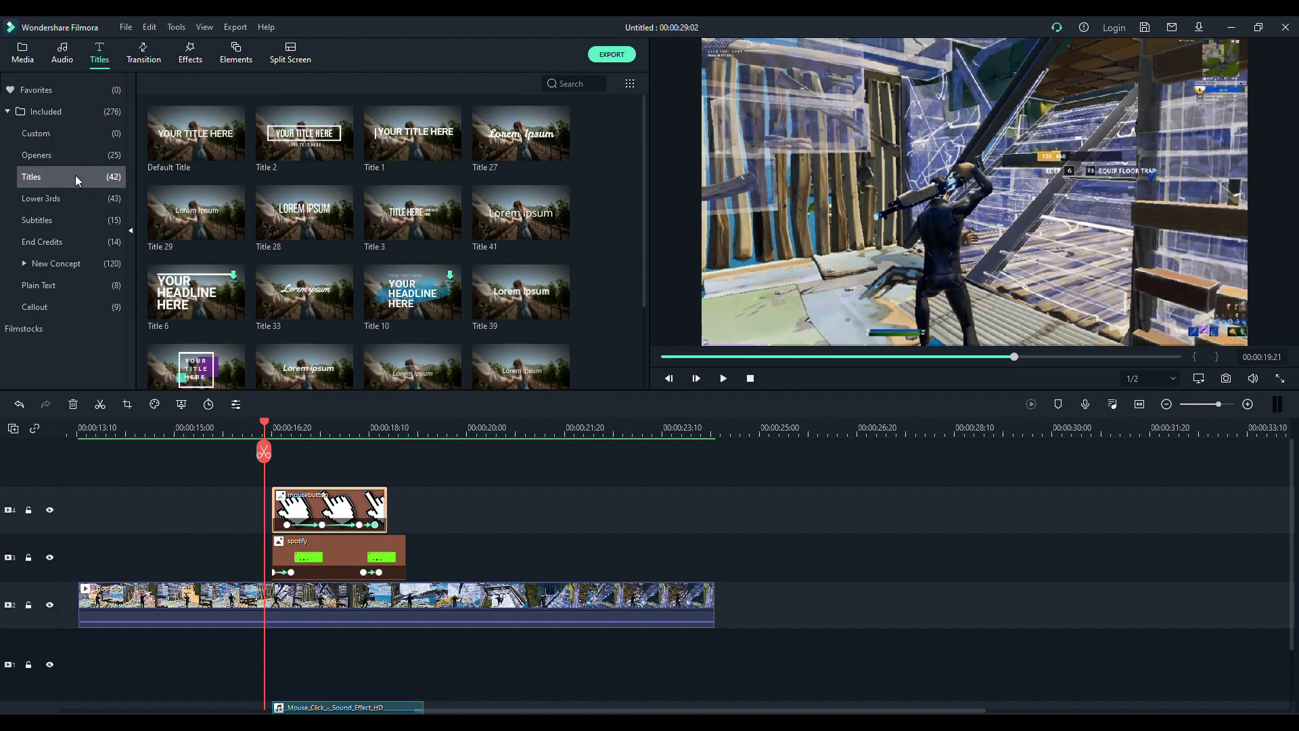
left_click_drag(203, 148, 285, 466)
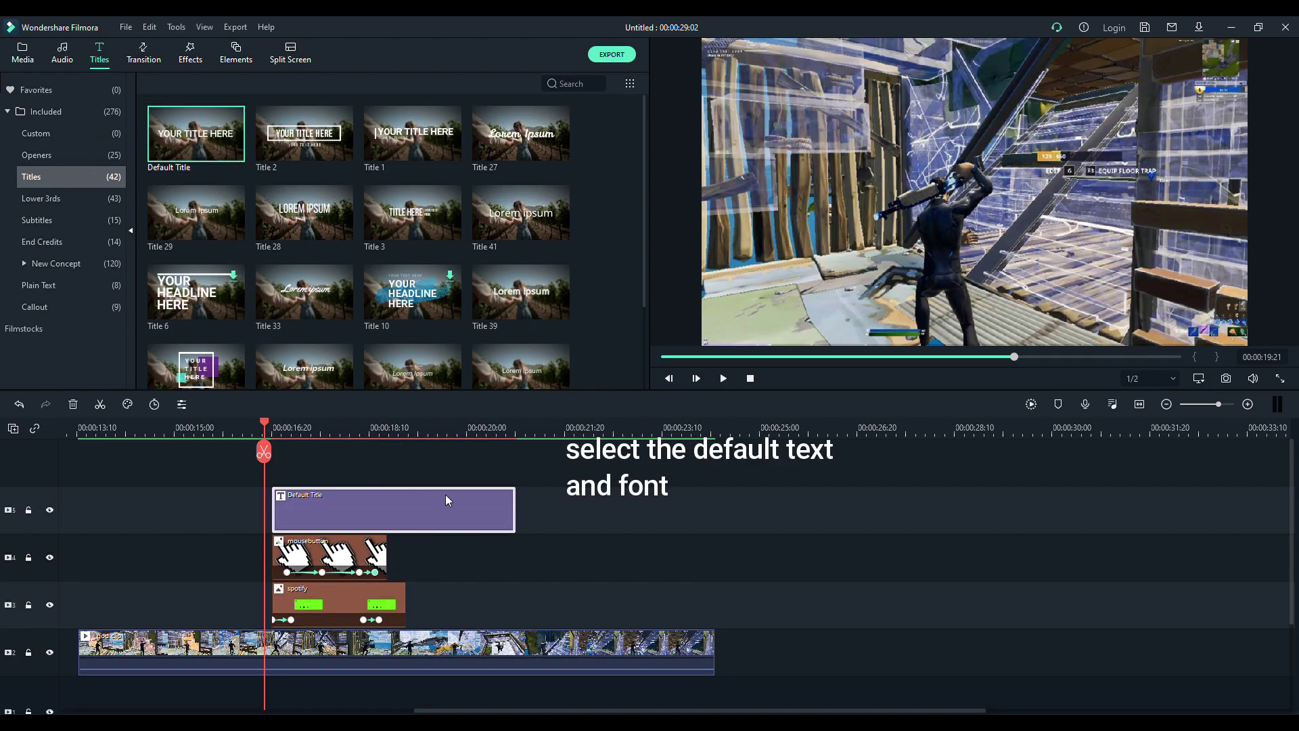
key("space")
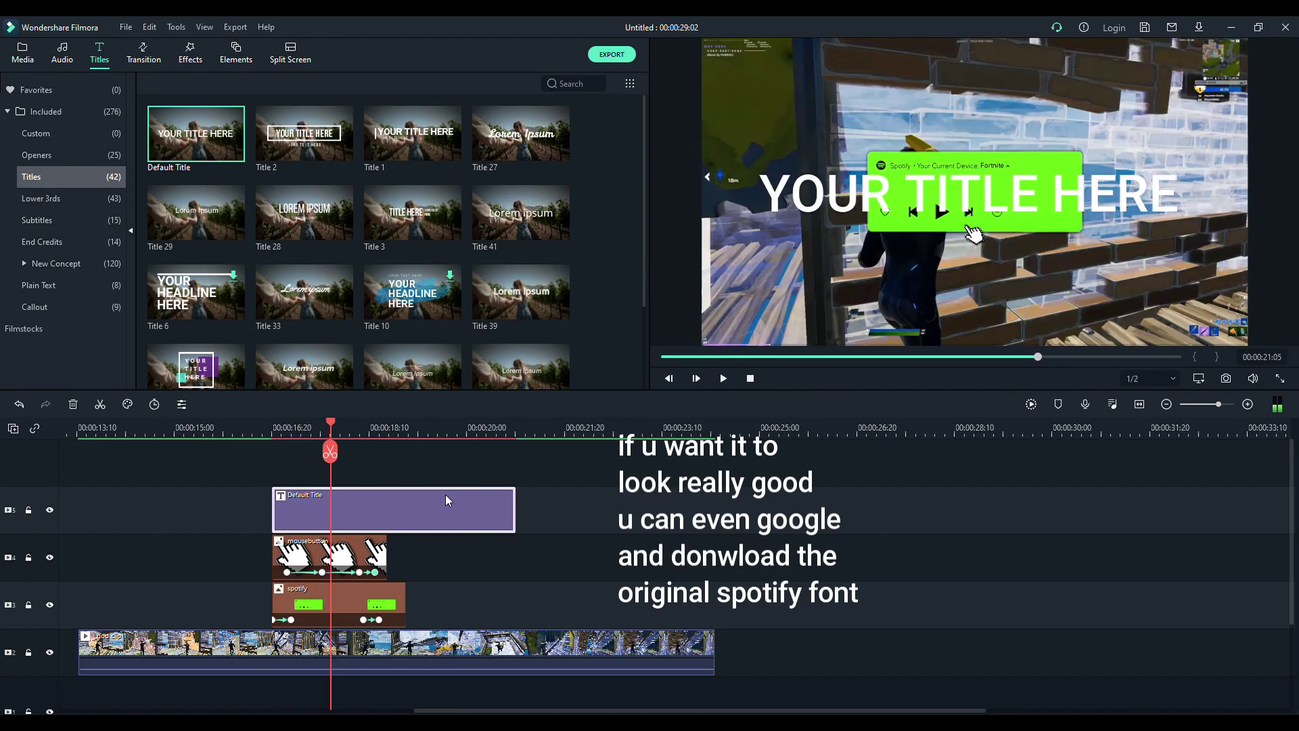
key("Left")
key("Left")
key("Left")
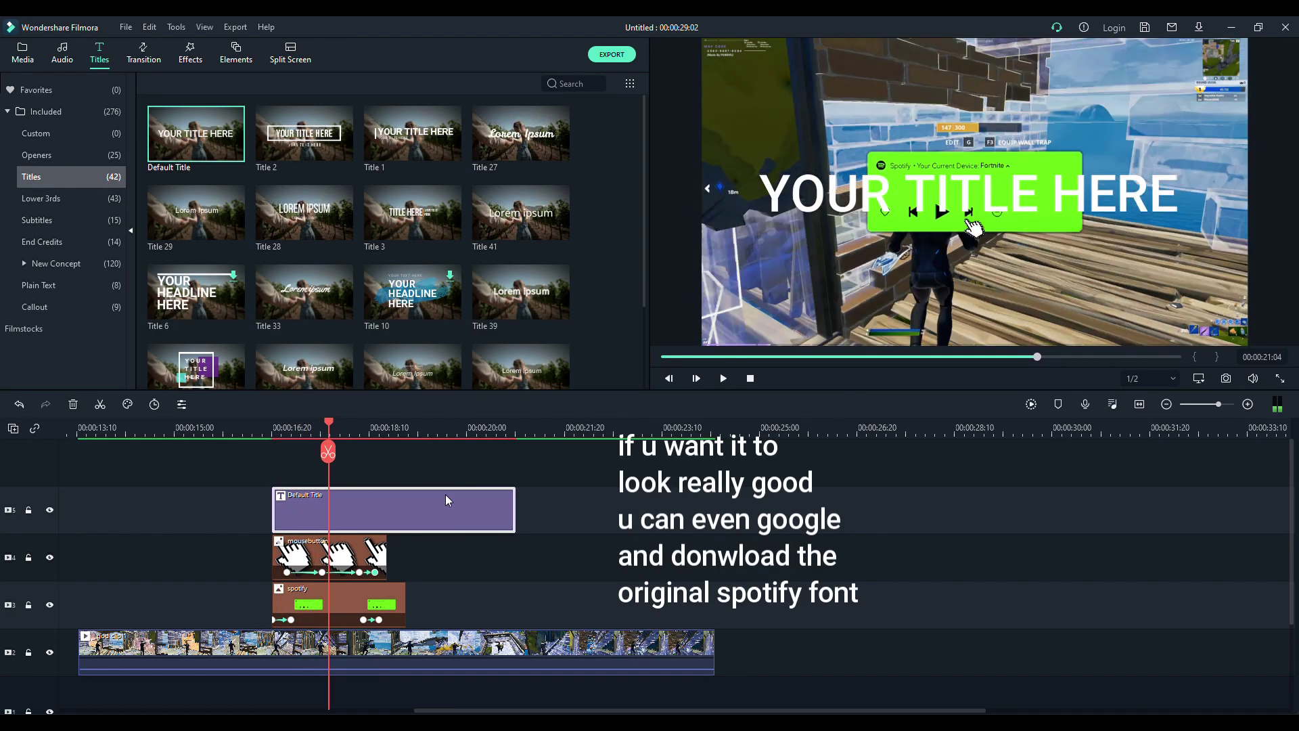
key("Left")
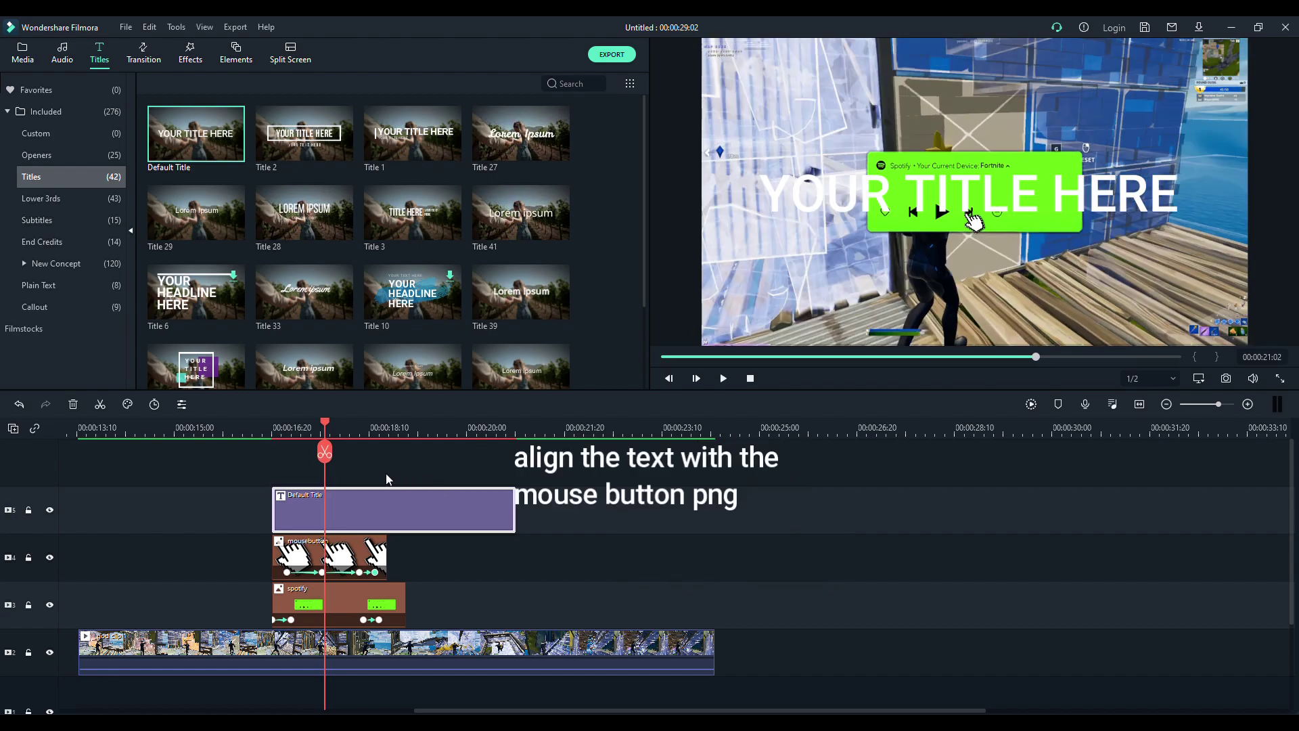
left_click(329, 452)
Split the second title piece at 00:00:22:02 and delete the leftover part after the cut
left_click_drag(325, 429, 380, 440)
left_click(373, 452)
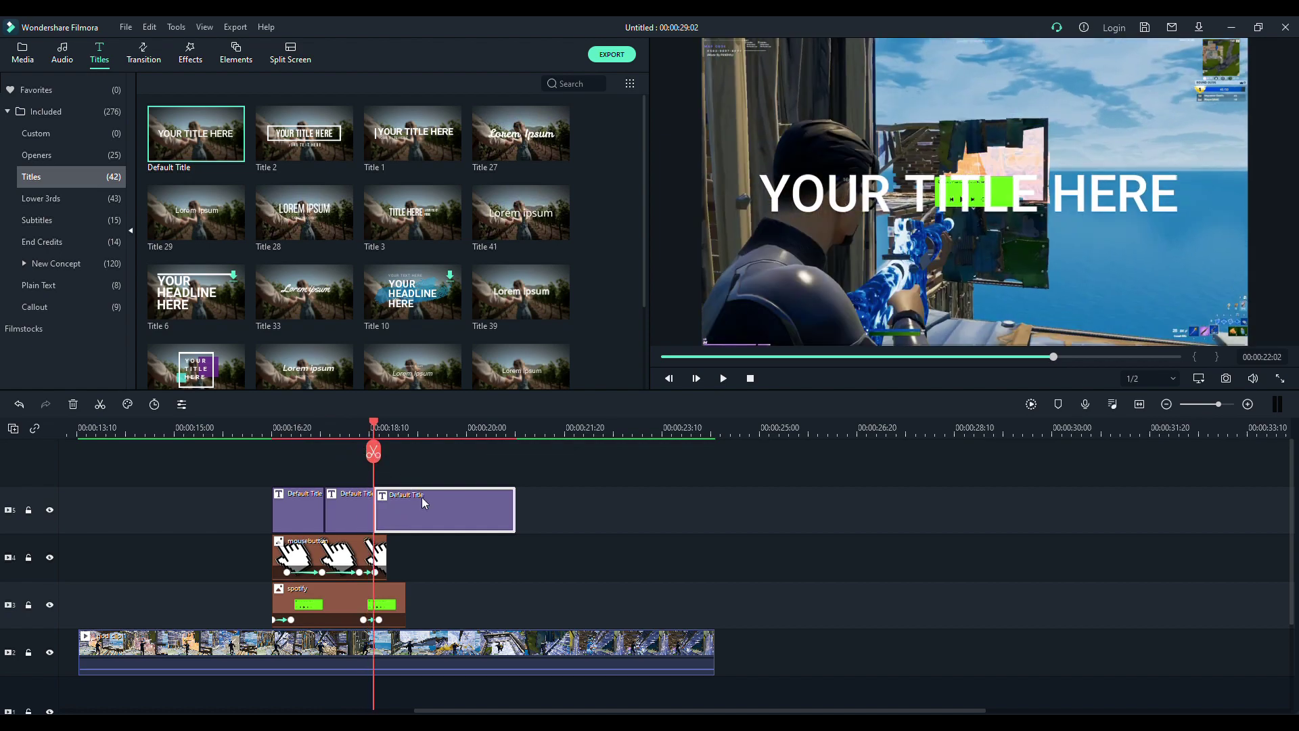
key("Delete")
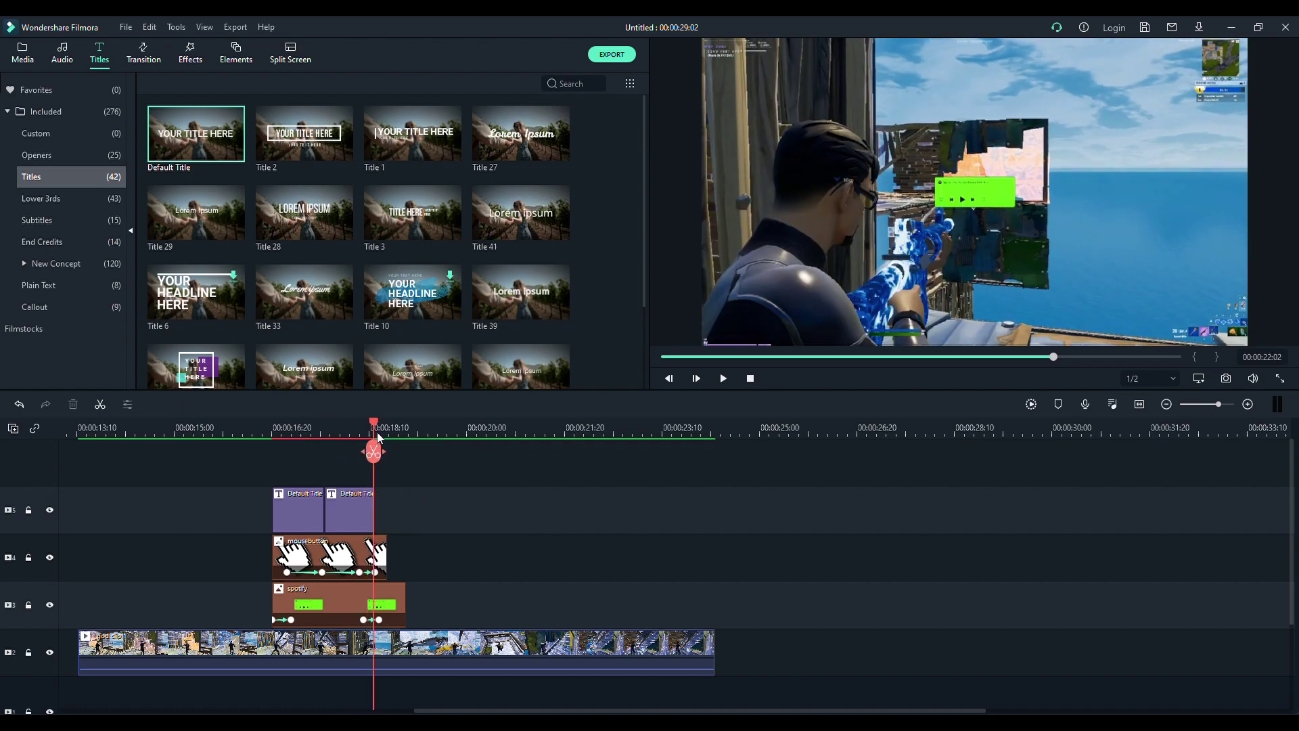
Replace the first title's text with "Whoopty" and set its text color to black
left_click_drag(375, 425, 301, 427)
left_click(309, 501)
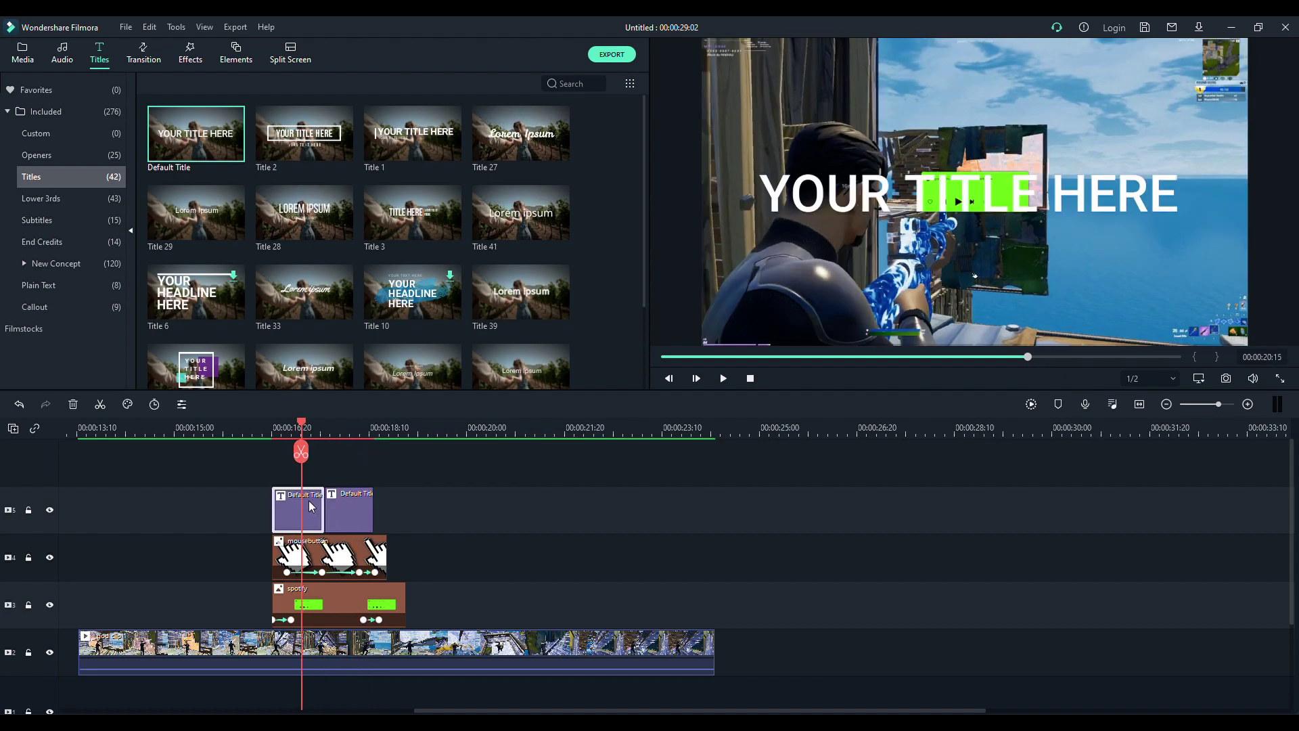
double_click(309, 500)
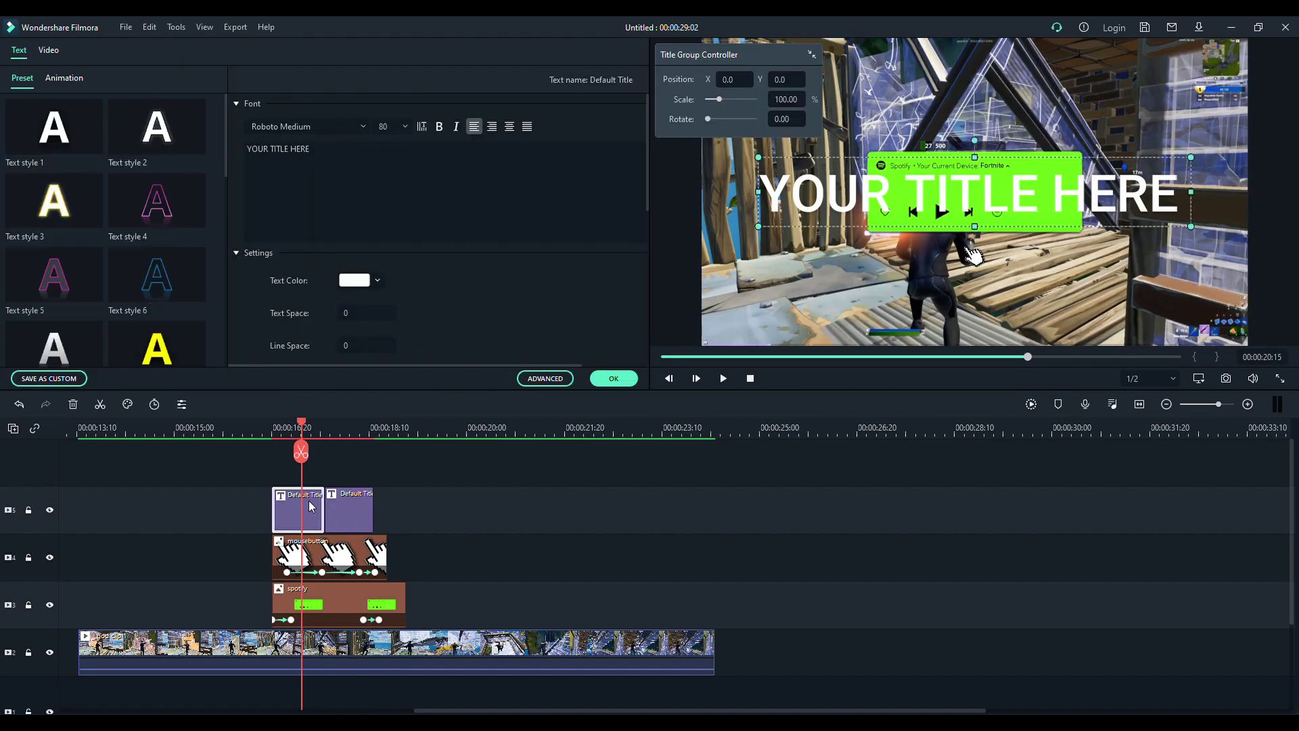
left_click_drag(340, 156, 246, 149)
key("BackSpace")
type("W")
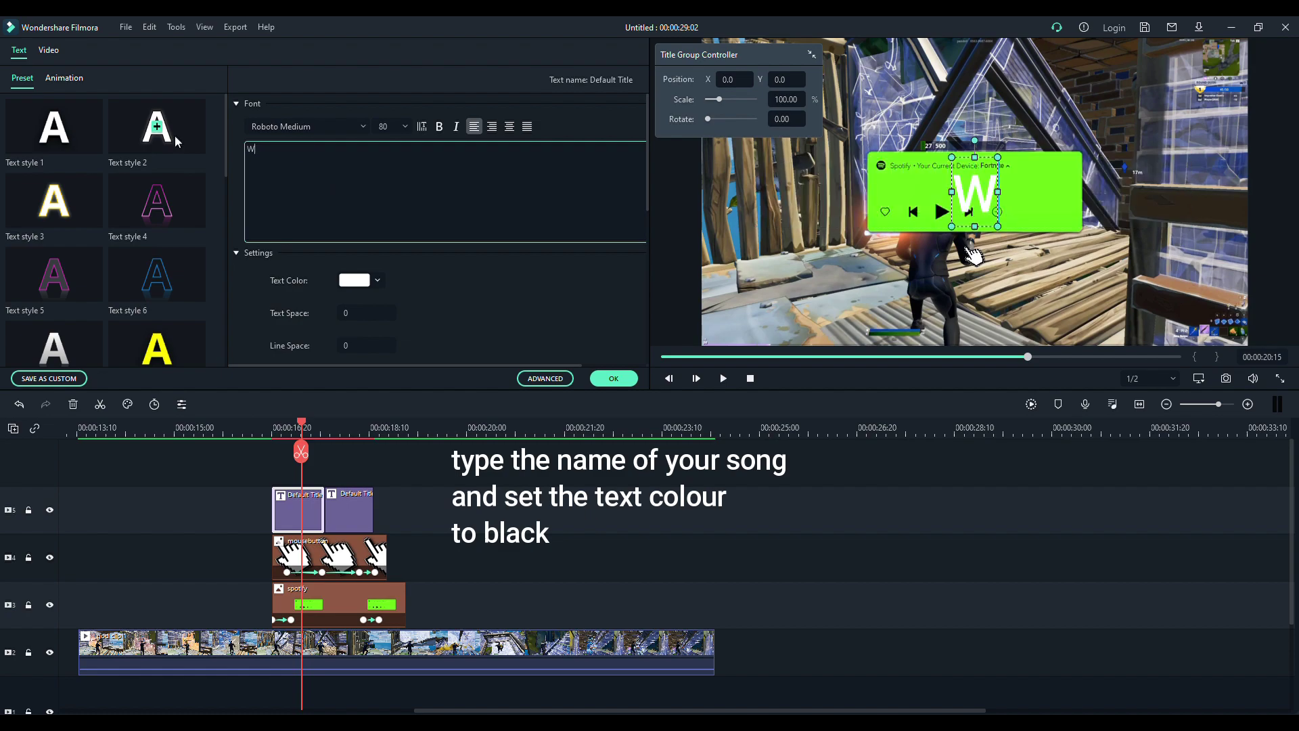
type("hoopty")
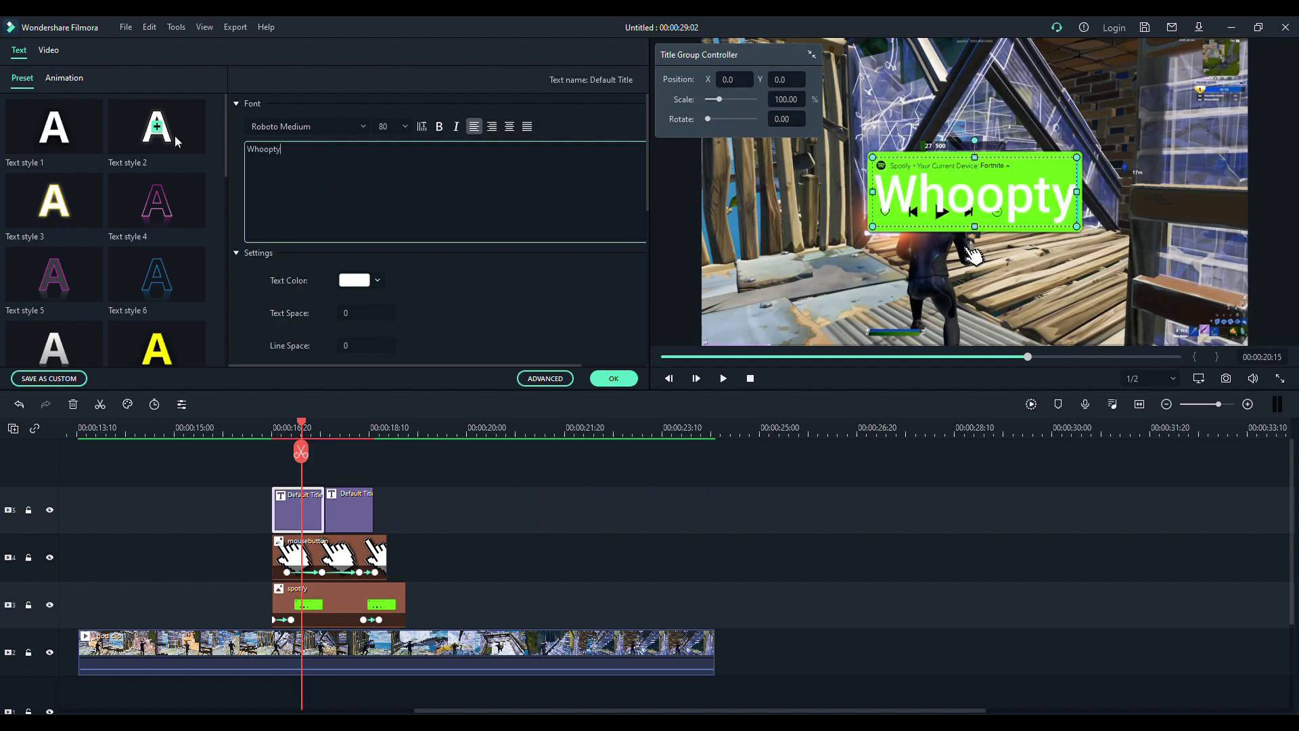
left_click(363, 283)
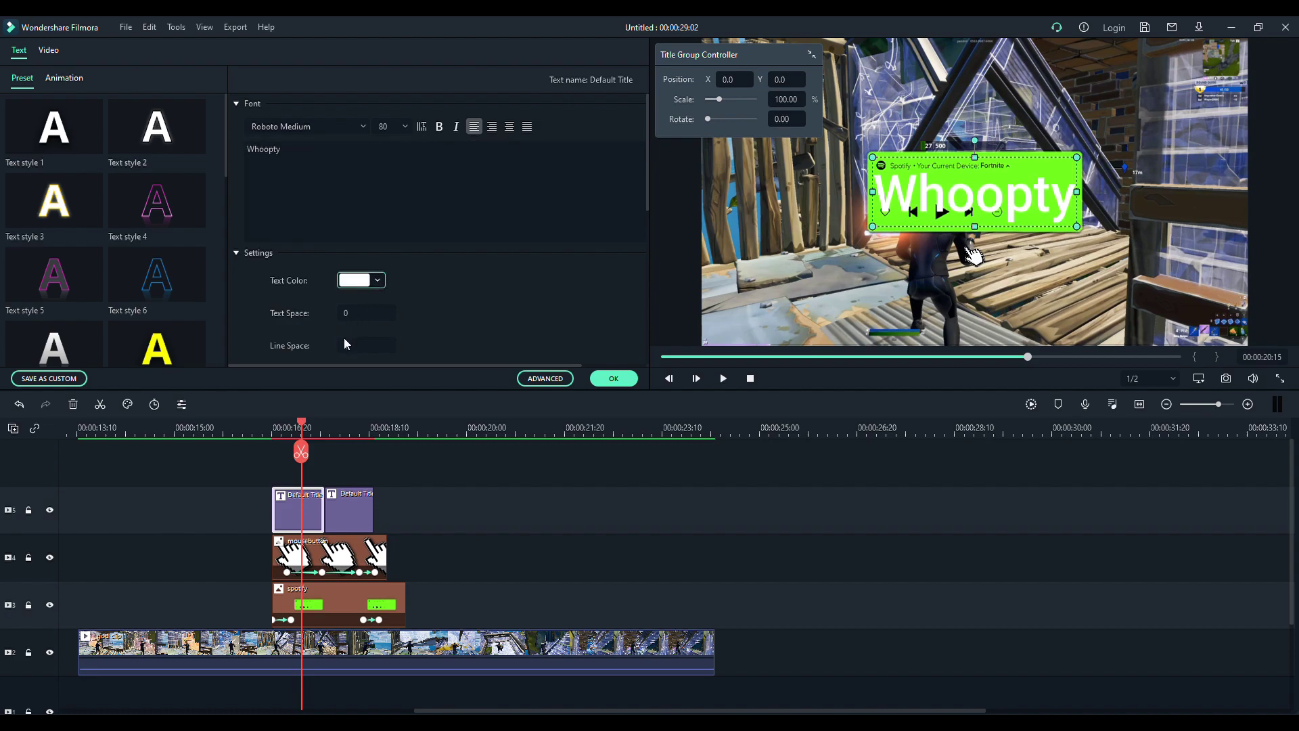
left_click(342, 356)
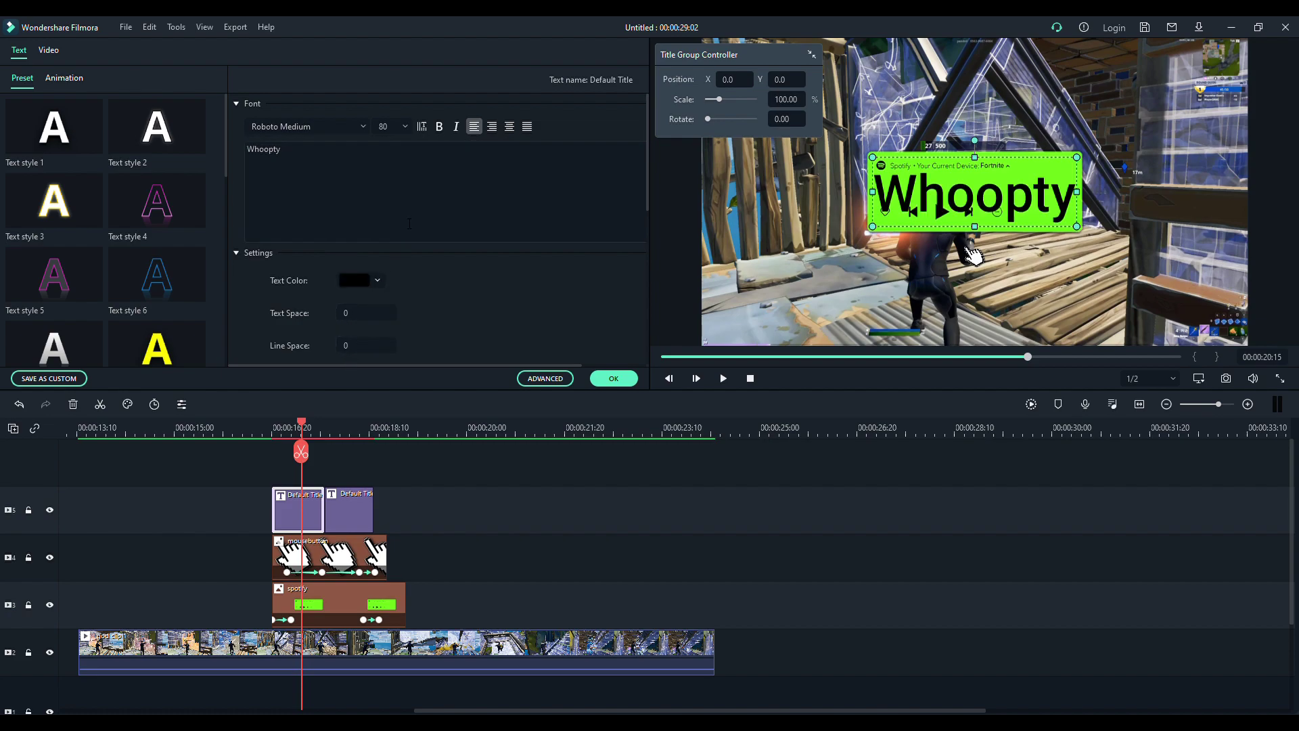
Set the Whoopty title's font size to 18 and position it on the banner between the Spotify header line and the playback controls
left_click(404, 128)
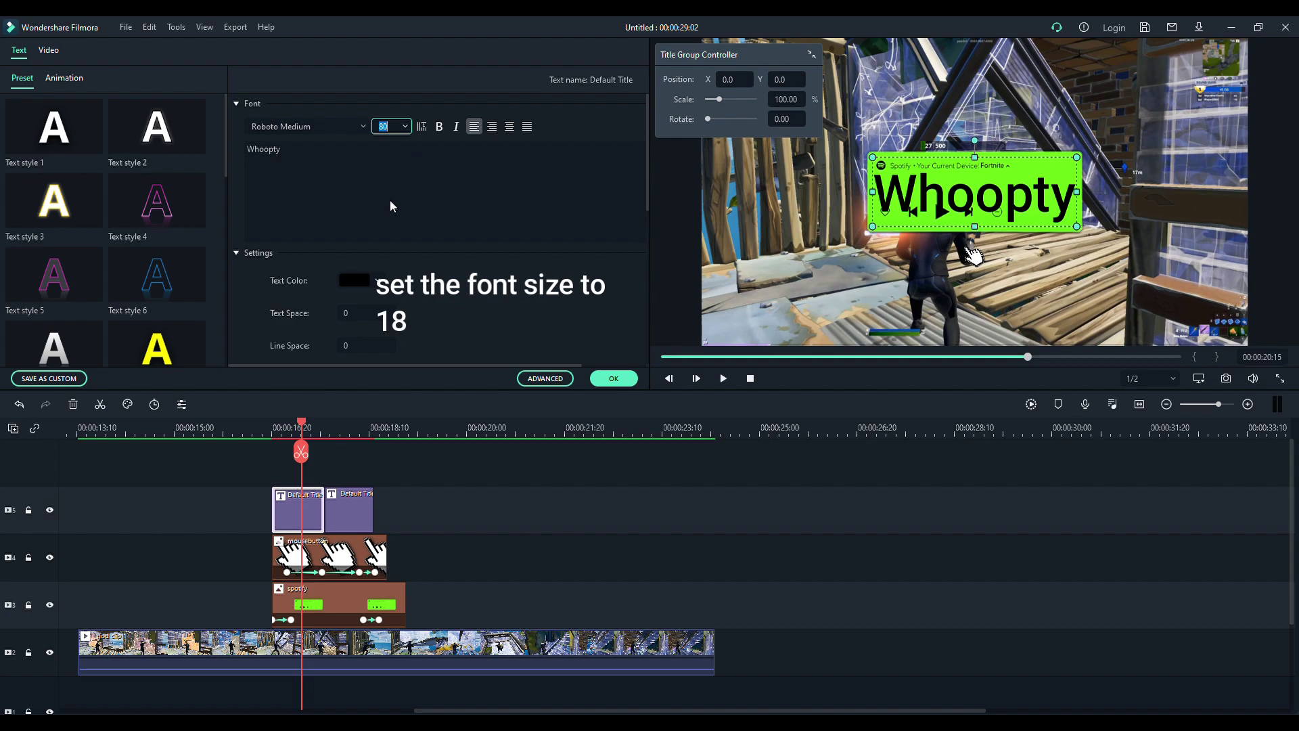
type("16")
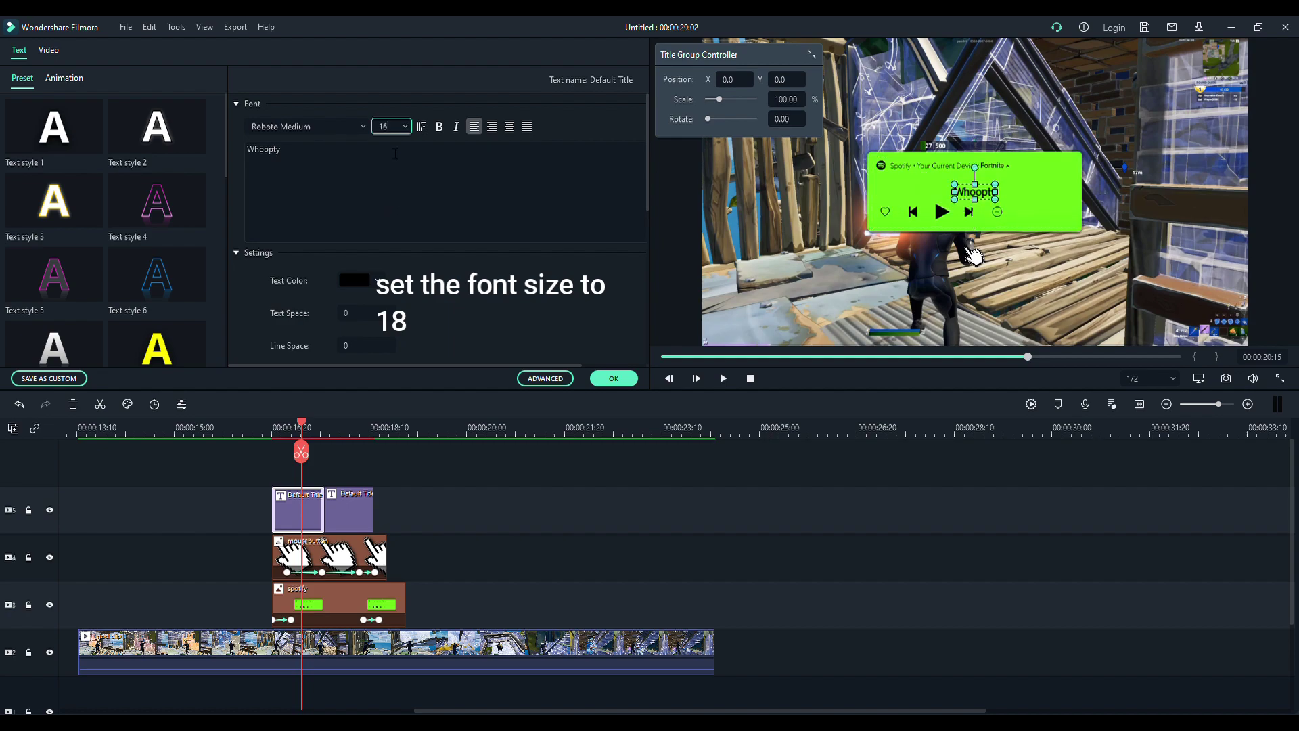
key("BackSpace")
type("8")
key("Return")
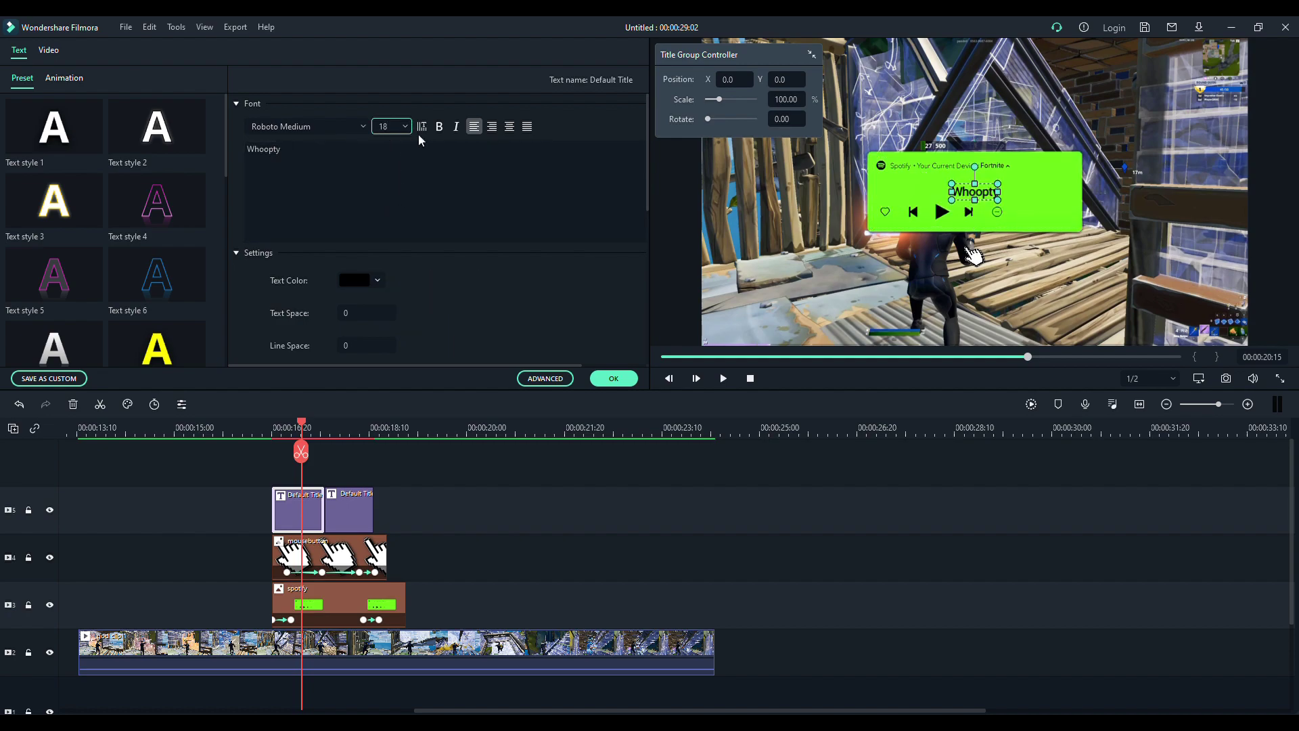
left_click_drag(997, 191, 940, 181)
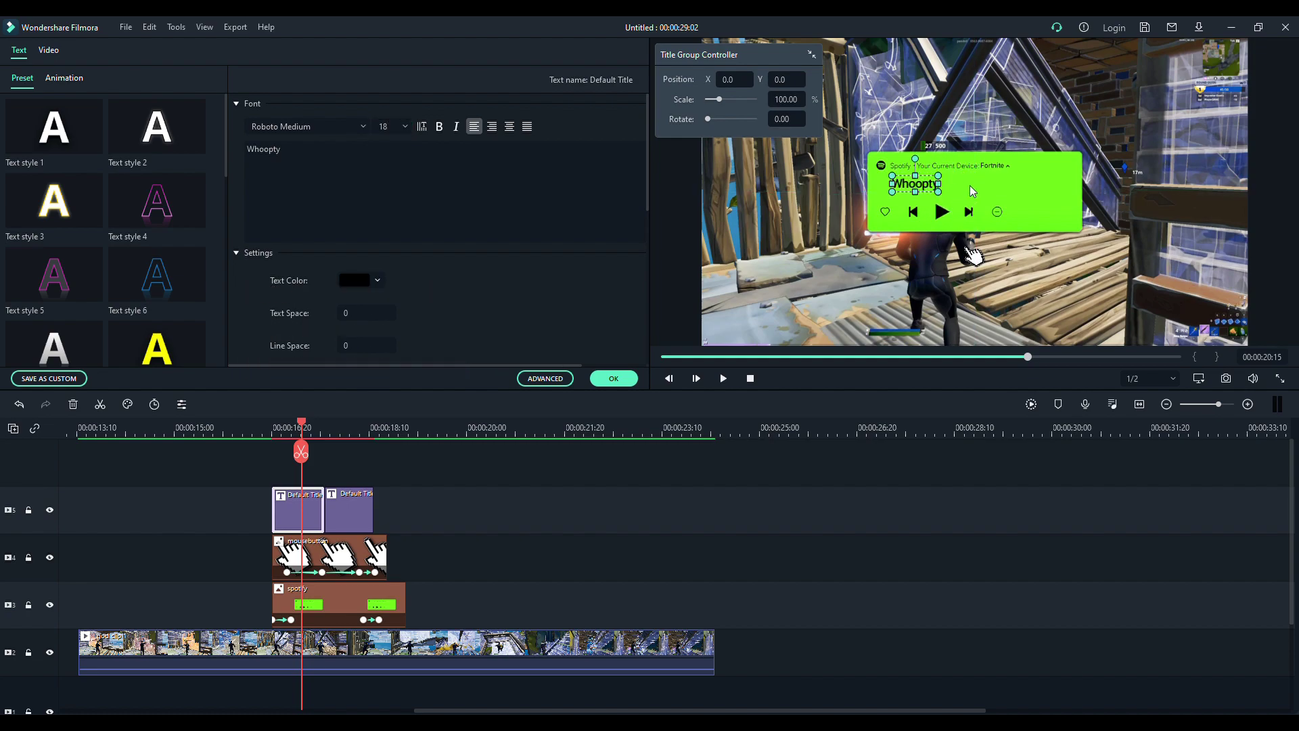
left_click(972, 192)
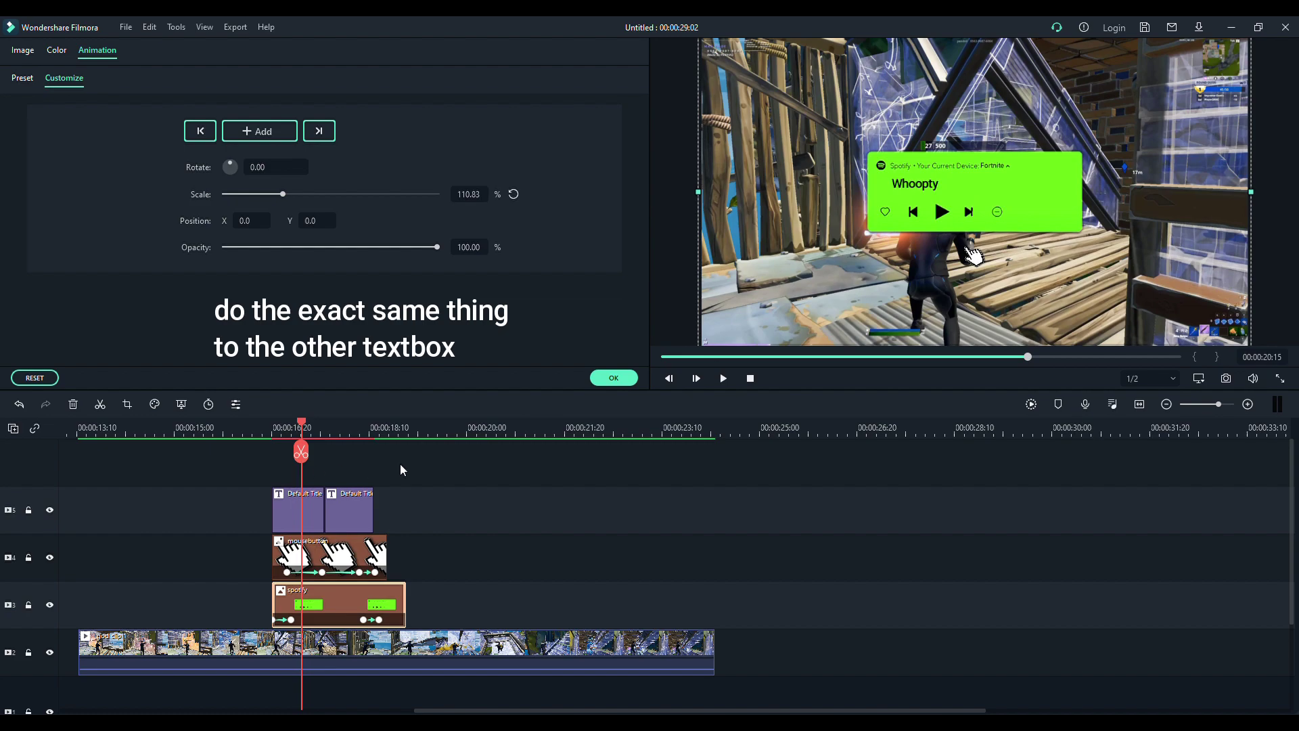
Replace the second title's text with "Nike Ticks" and set its text color to black
left_click_drag(301, 429, 342, 432)
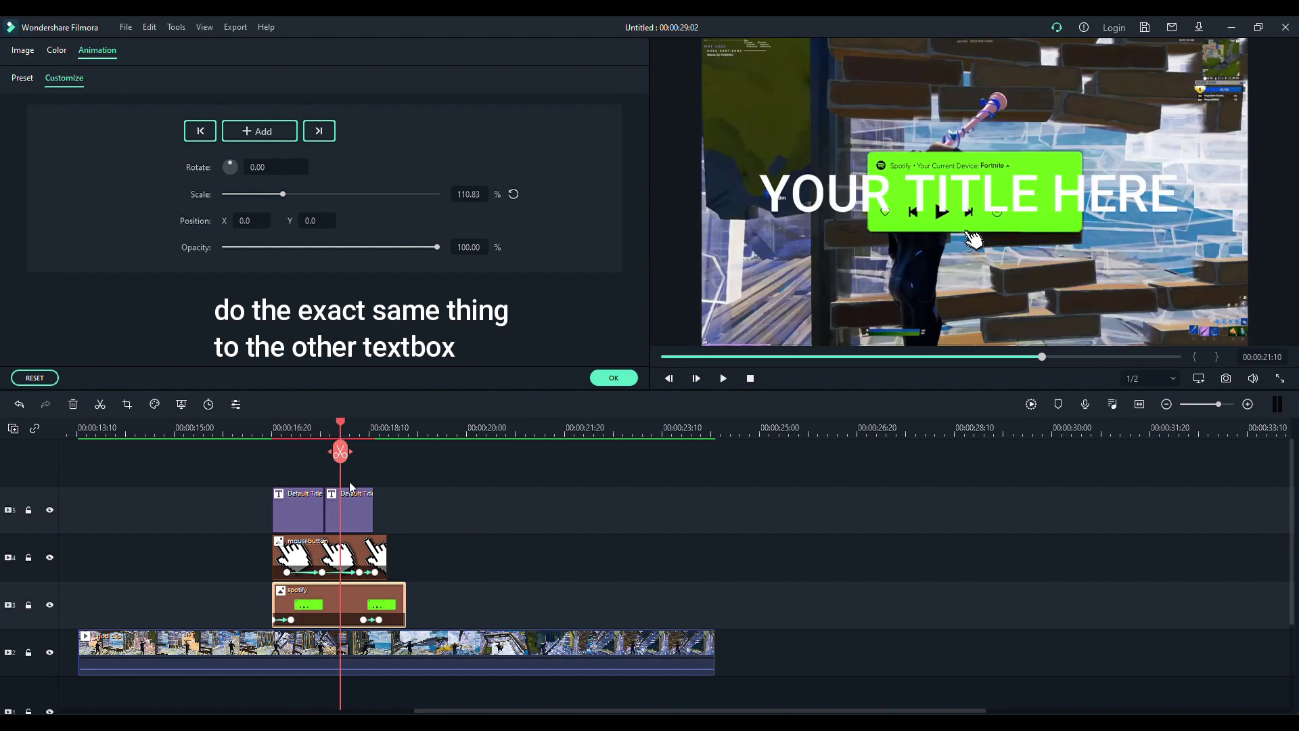
double_click(350, 509)
type("Nike Ticks")
left_click(354, 281)
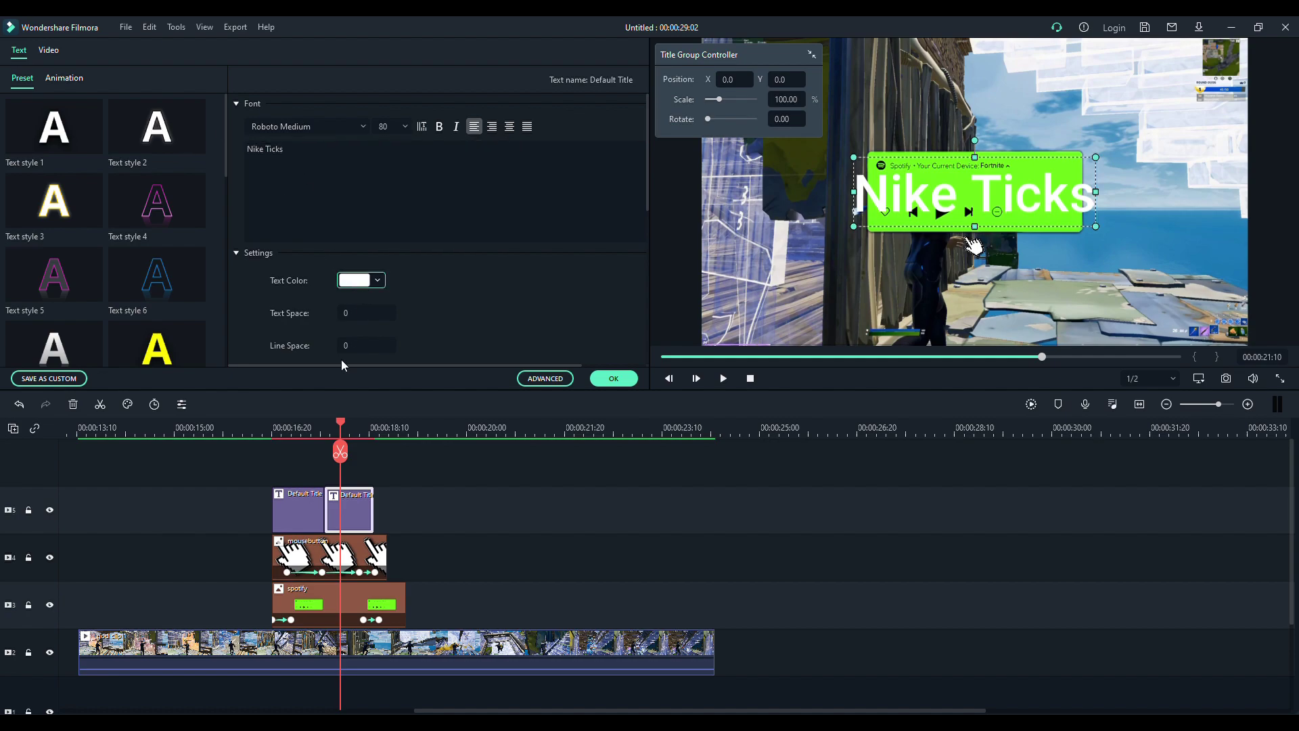
left_click(343, 359)
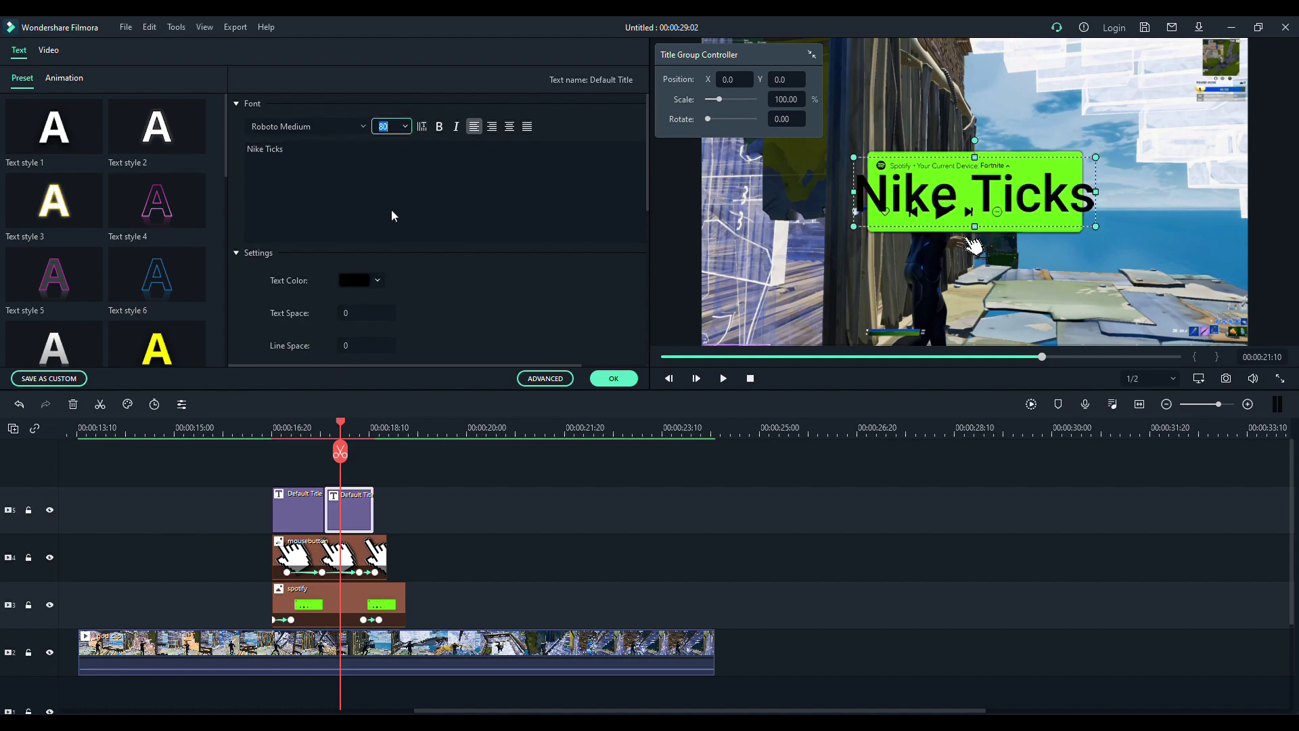
Set the Nike Ticks title's font size to 18 and place it on the banner just below the Spotify header line
type("18")
left_click_drag(992, 196, 941, 184)
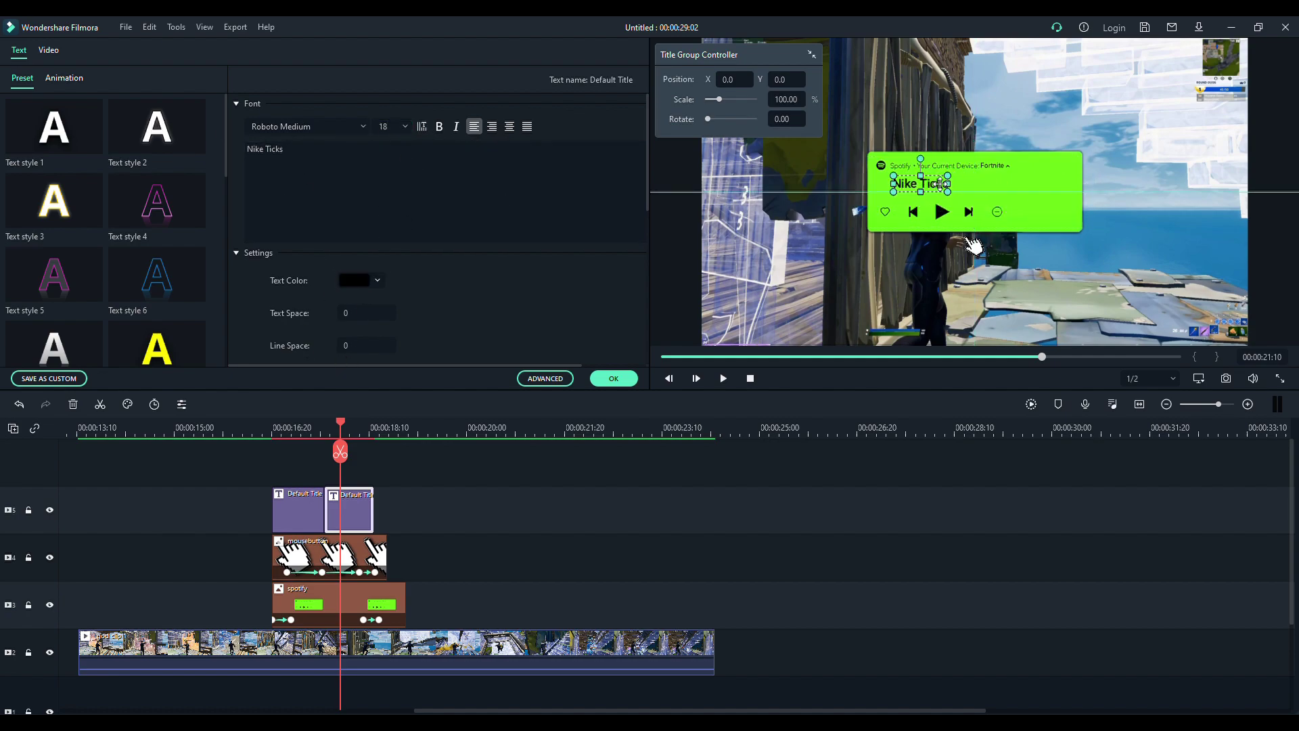
left_click(550, 468)
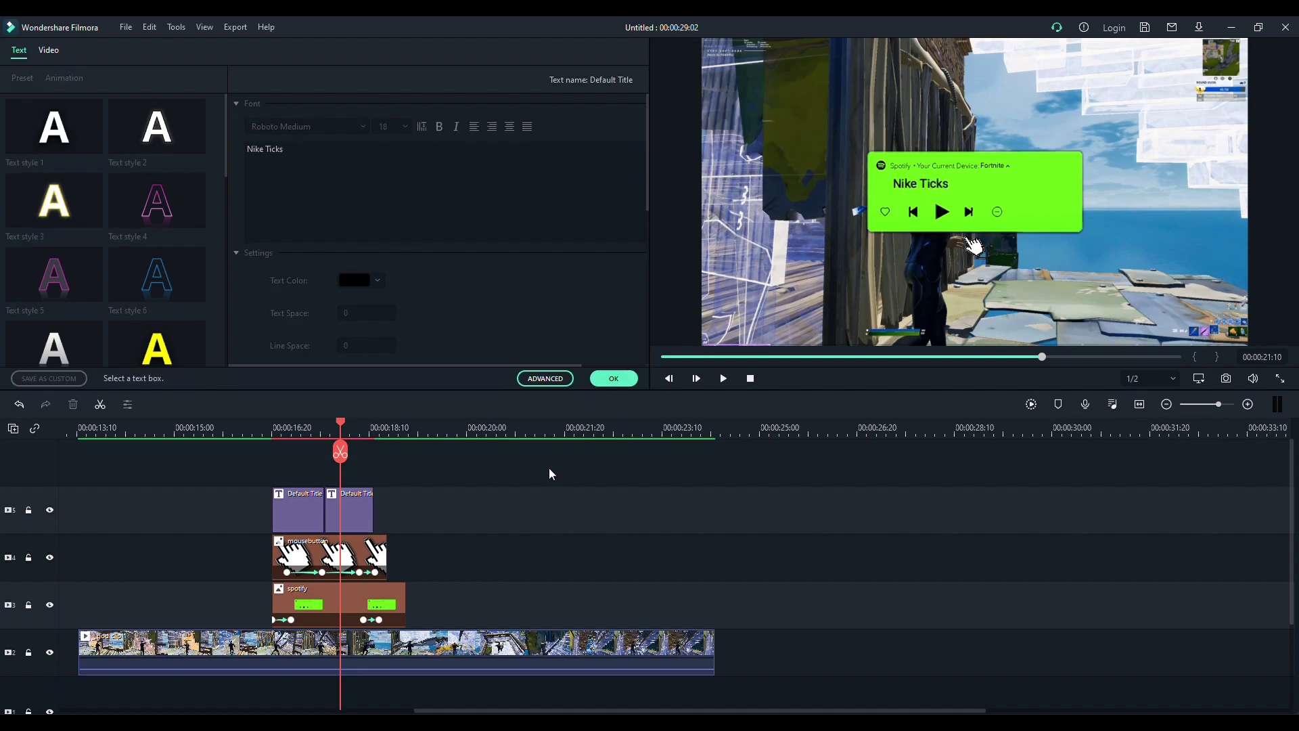
left_click(610, 379)
Duplicate both title clips and place the copies on a new track directly above the originals
left_click(363, 507)
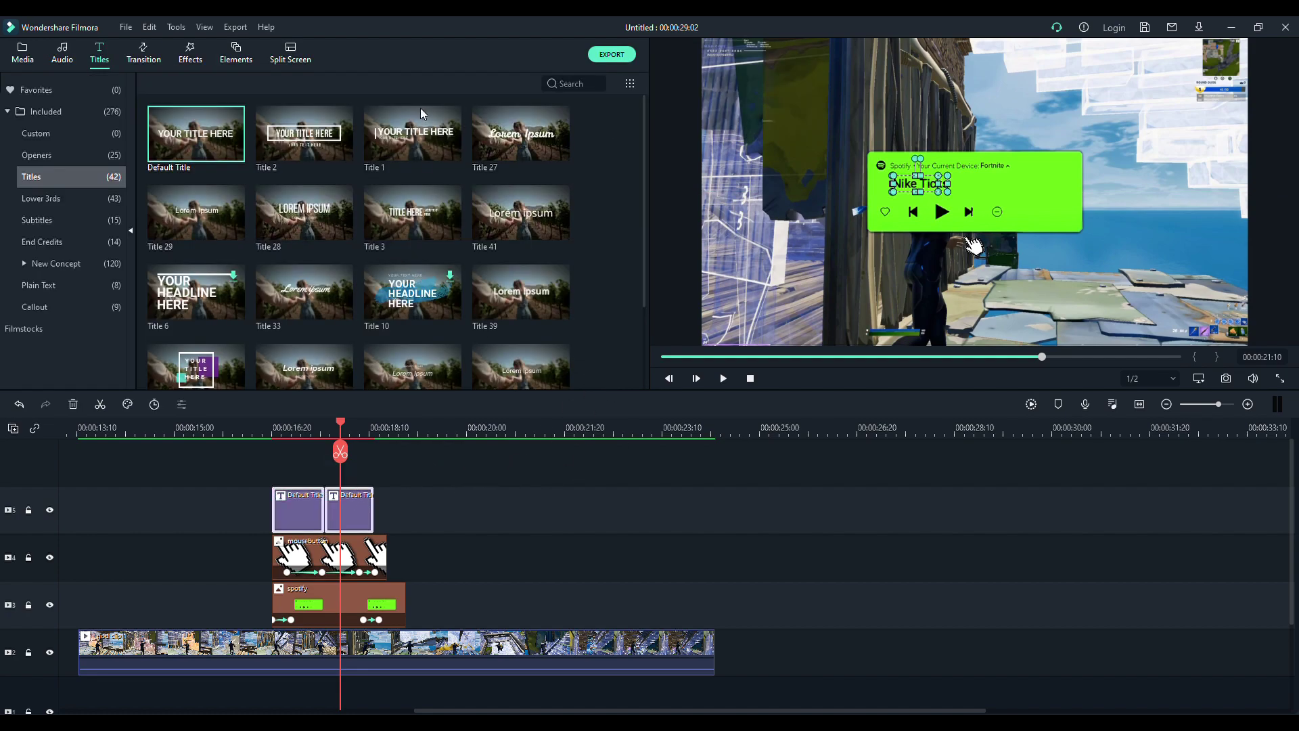
left_click_drag(342, 418, 421, 427)
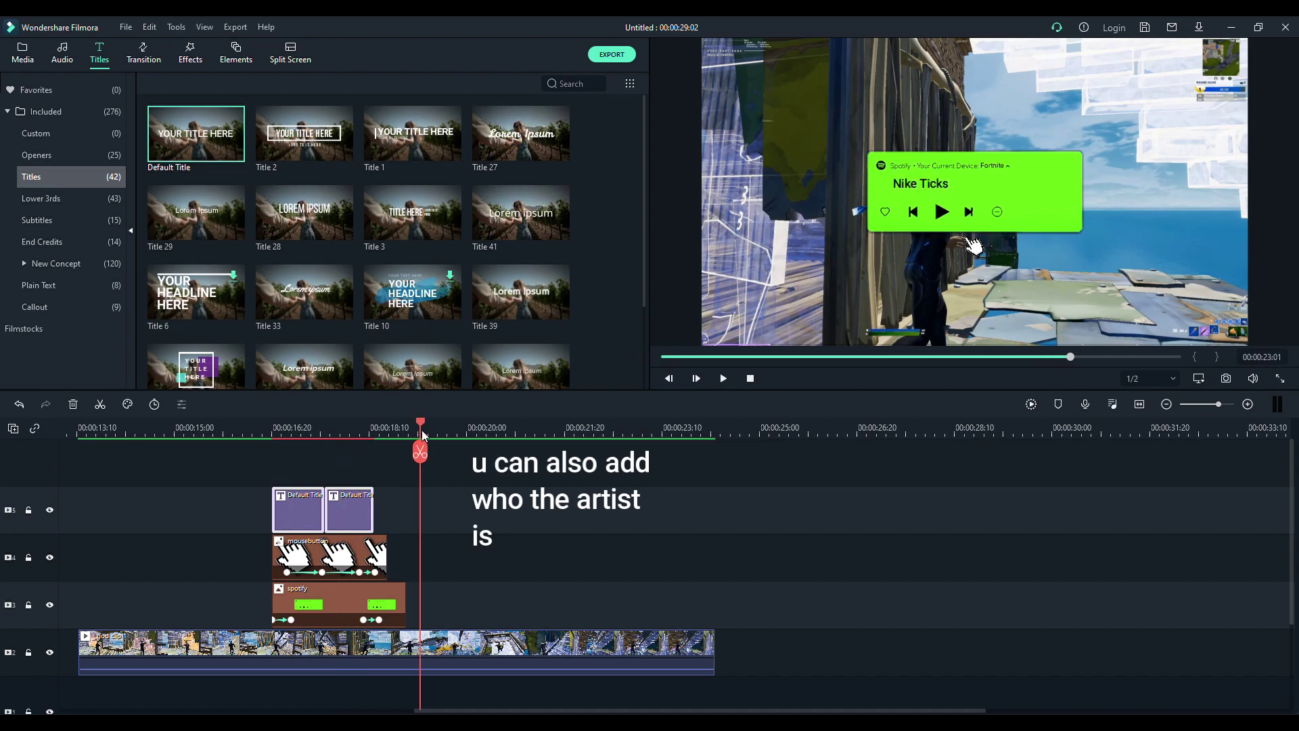
key("ctrl+v")
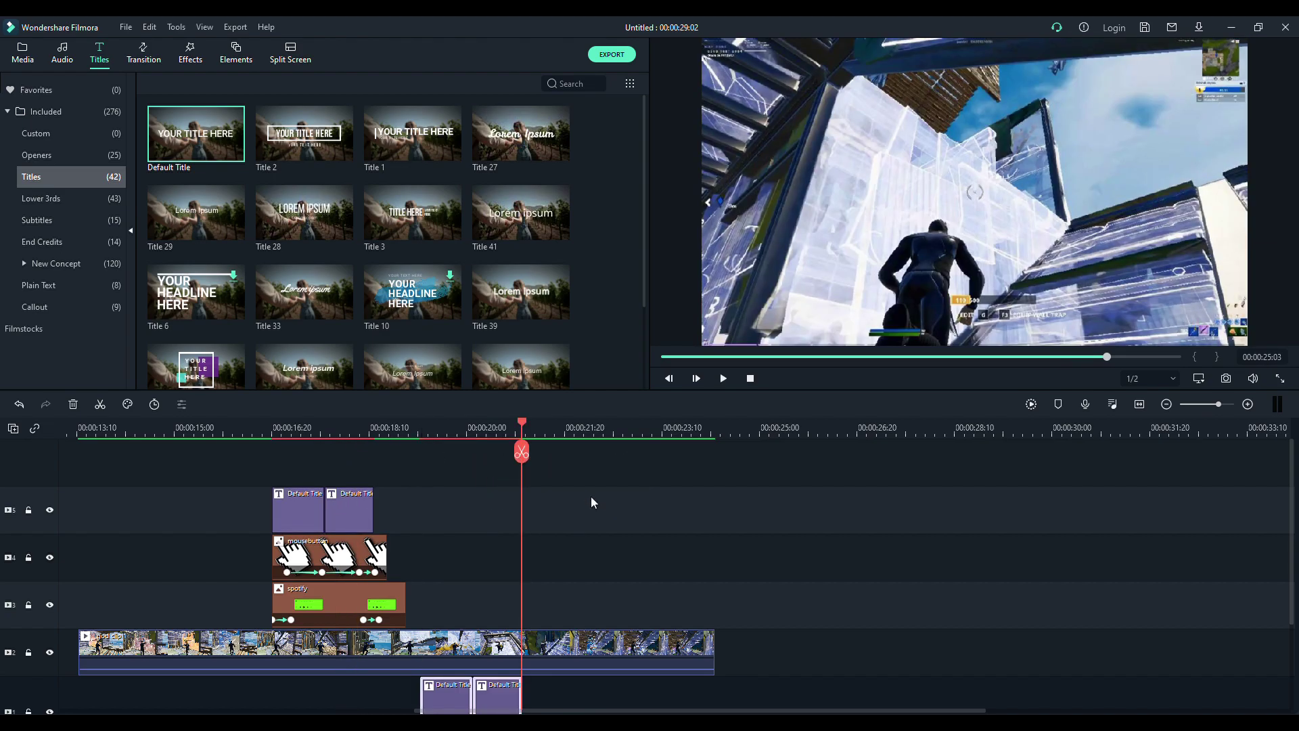
scroll(586, 514, "down", 2)
left_click_drag(486, 644, 345, 457)
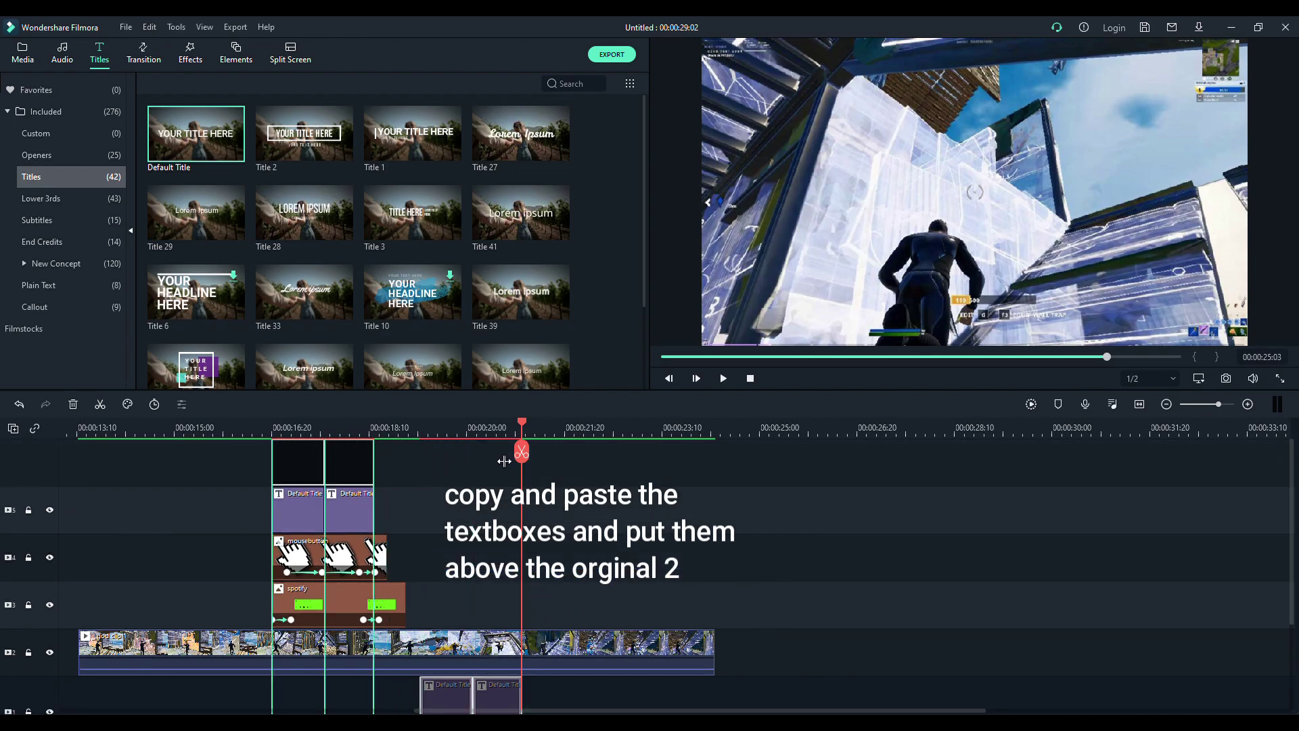
Set the copied Whoopty title's font to Roboto Light and position it just beneath the original Whoopty text on the banner
left_click_drag(487, 433, 308, 452)
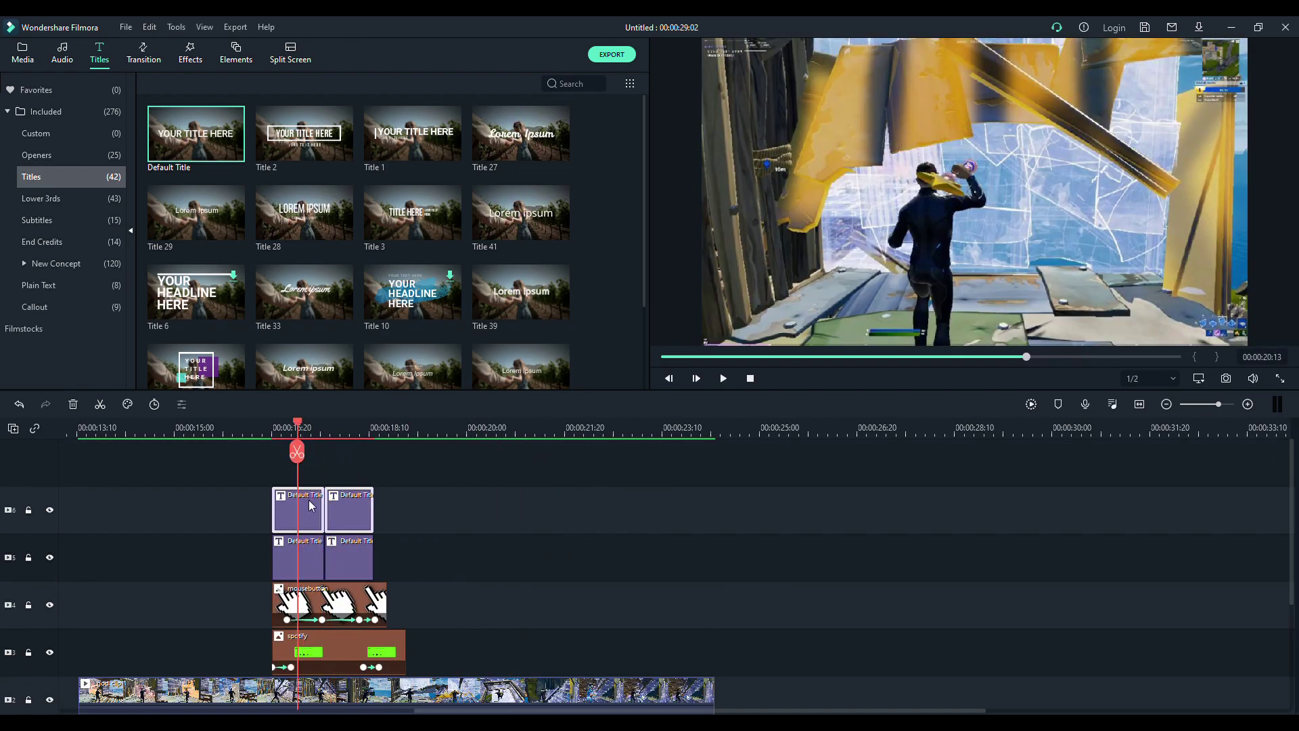
double_click(309, 500)
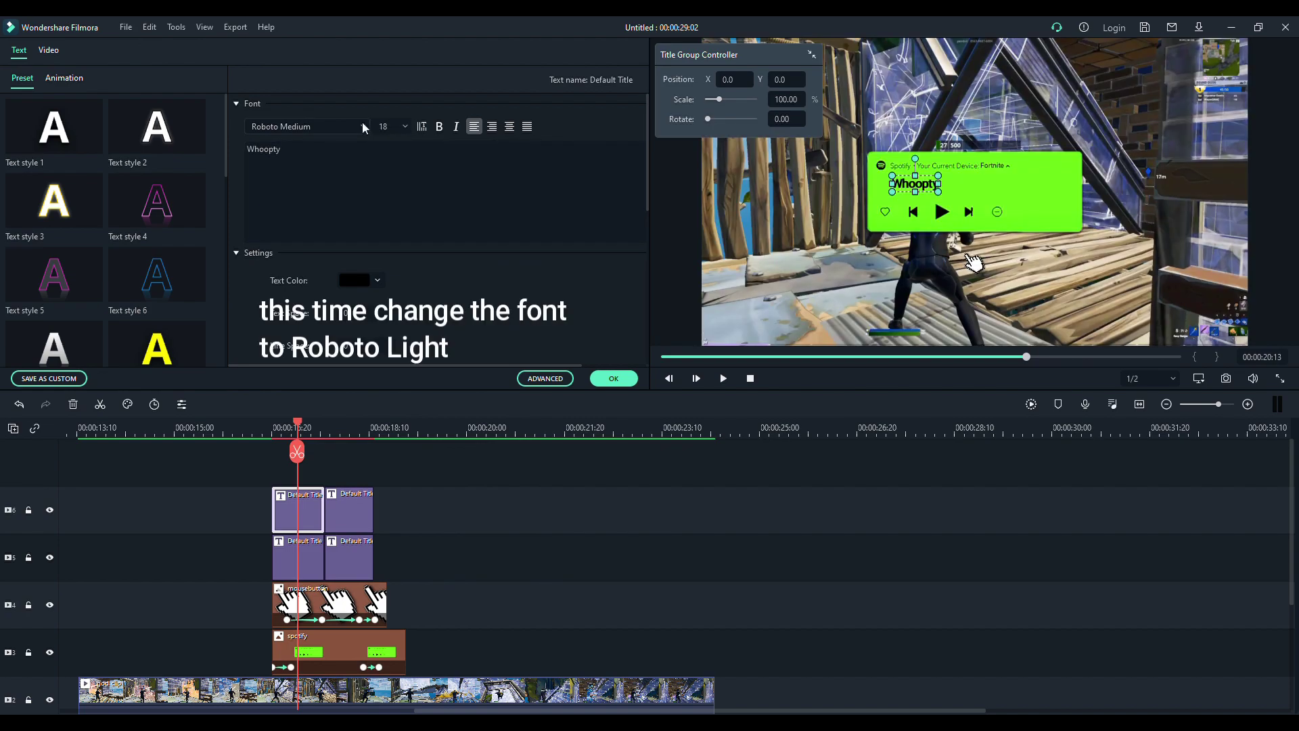
left_click(362, 122)
type("Roboto Light")
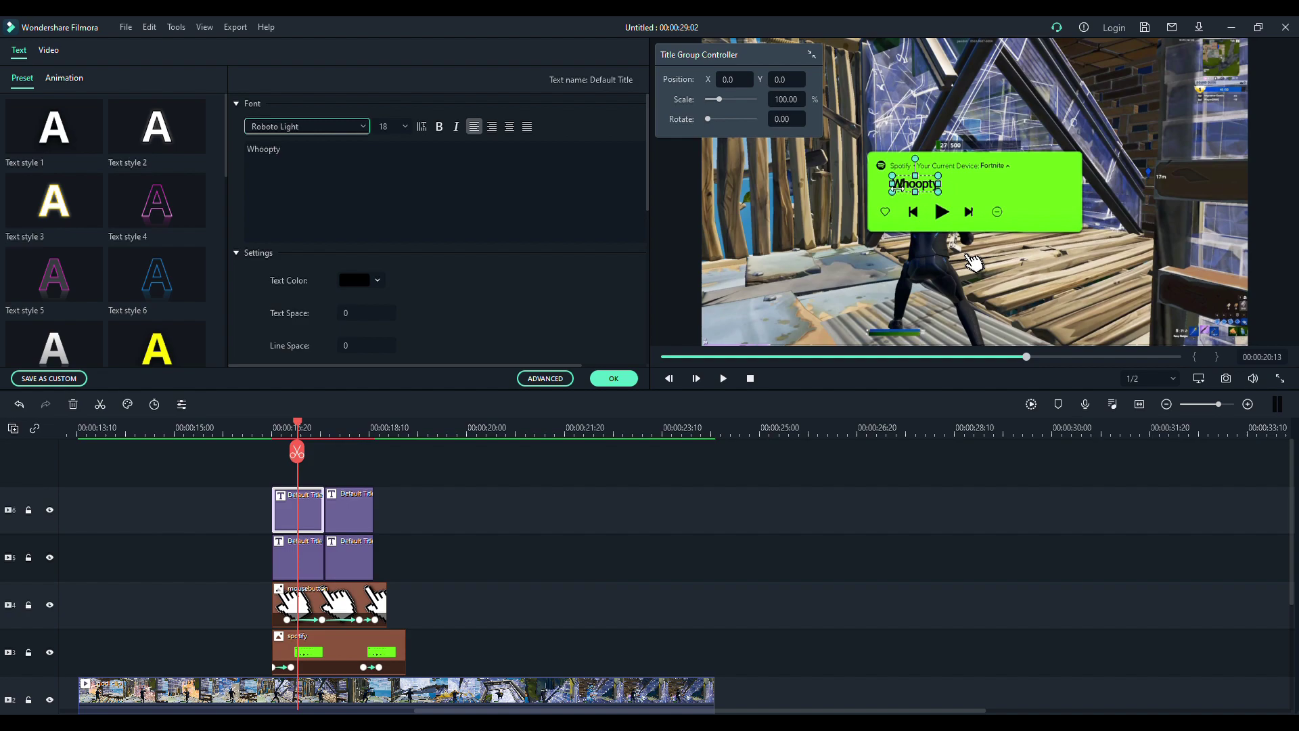
left_click_drag(914, 184, 907, 192)
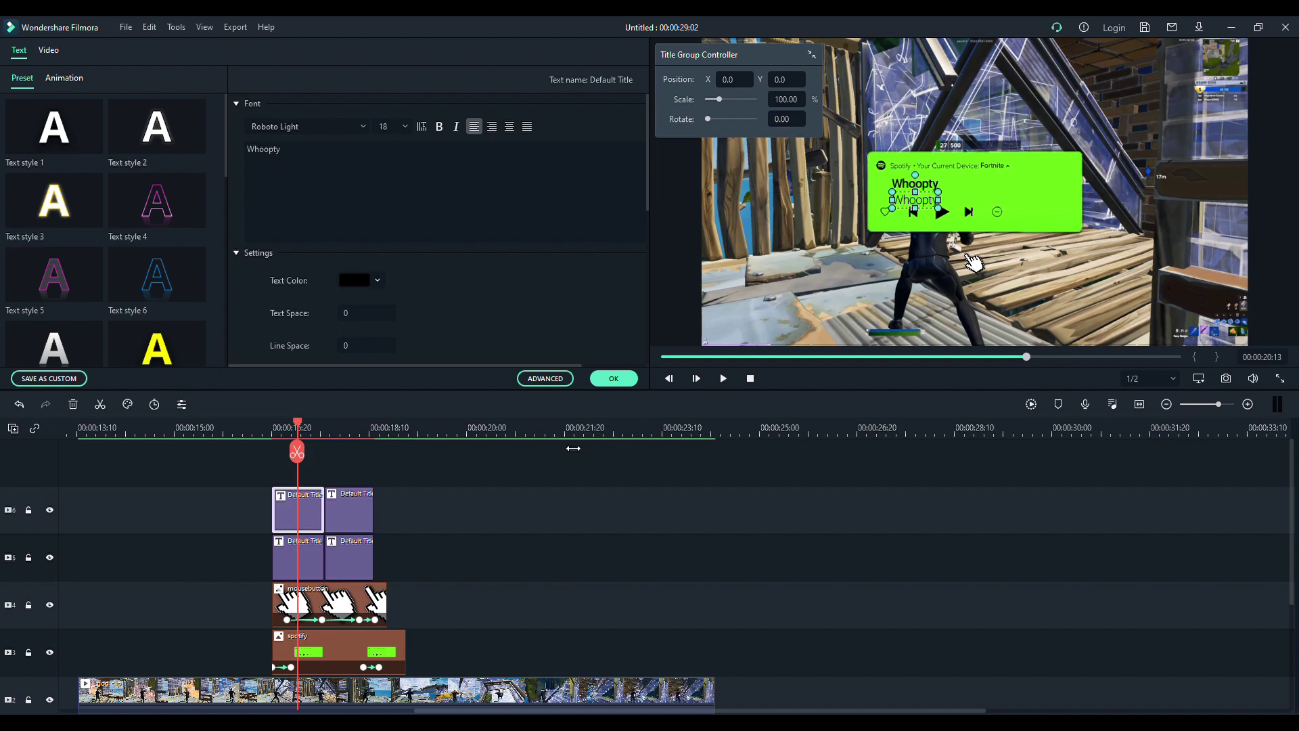
Replace the lower Whoopty copy's text with "By CJ" and adjust its placement beneath the song title
left_click(322, 158)
double_click(259, 150)
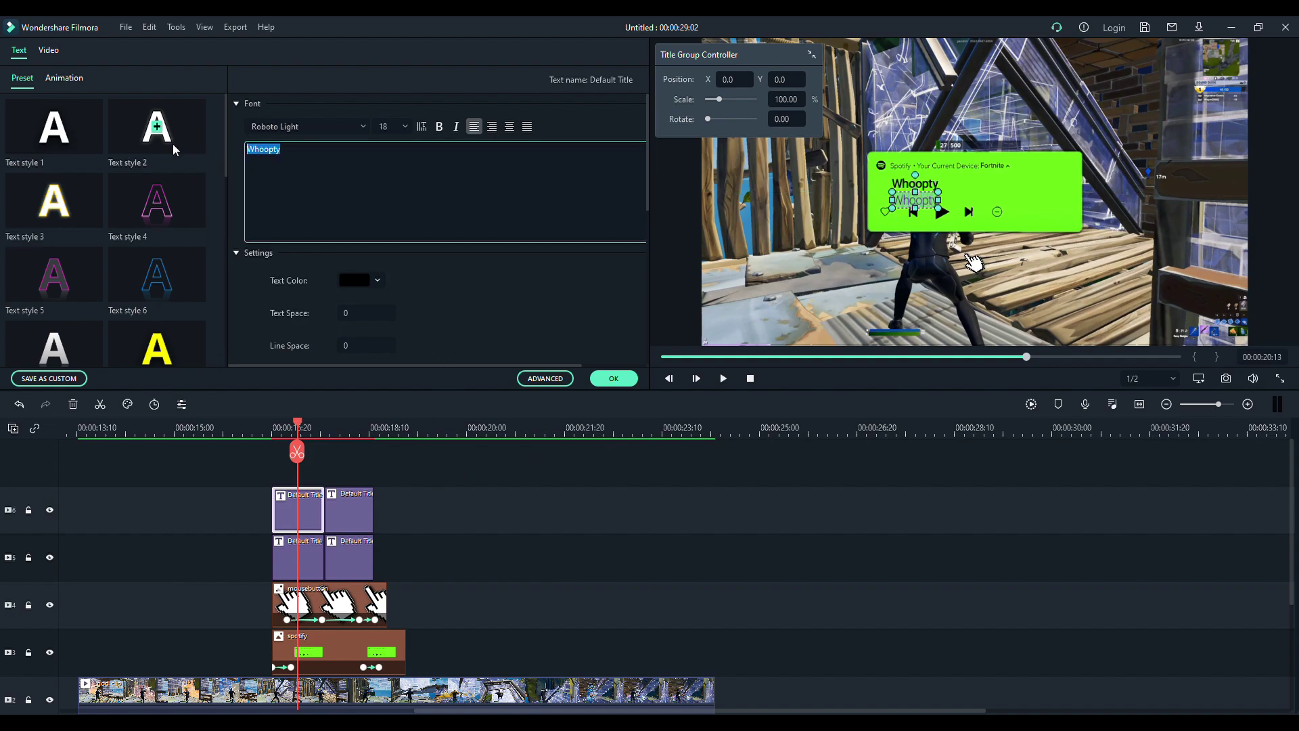
key("BackSpace")
type("By CJ")
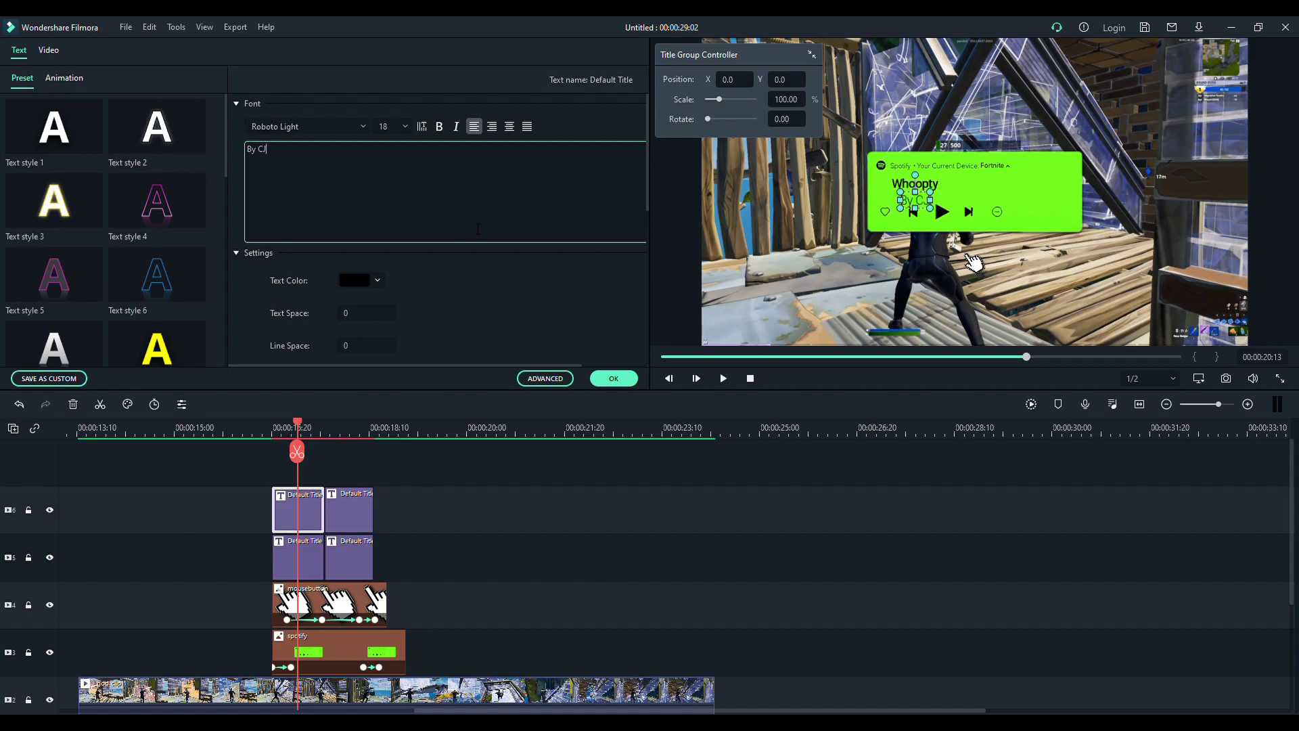
left_click(614, 378)
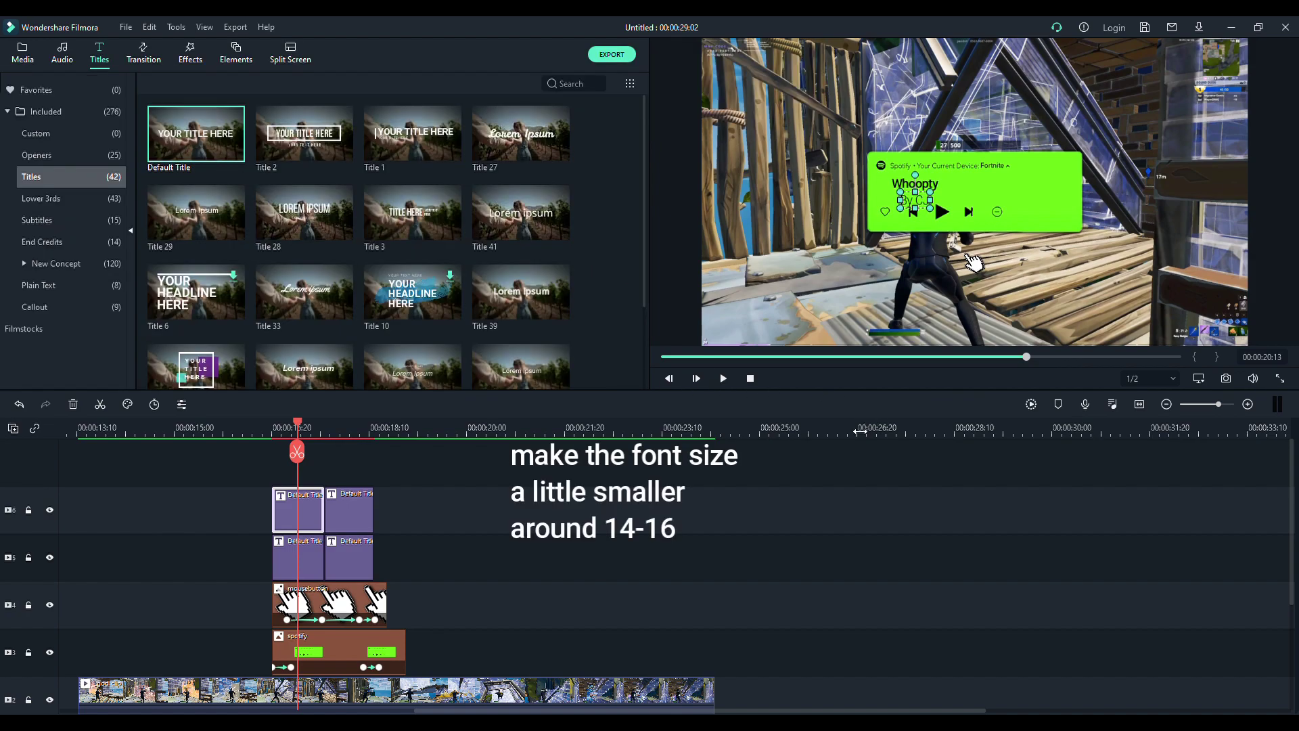
left_click(400, 505)
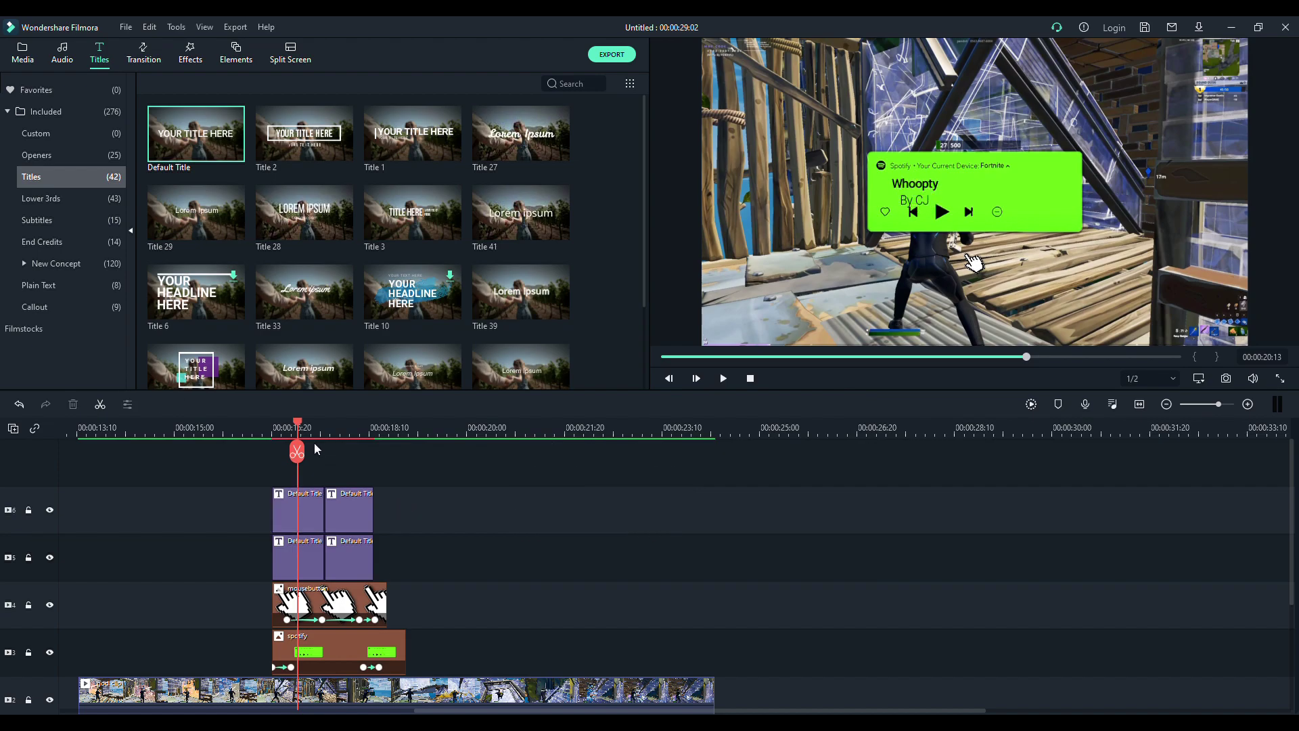
double_click(314, 509)
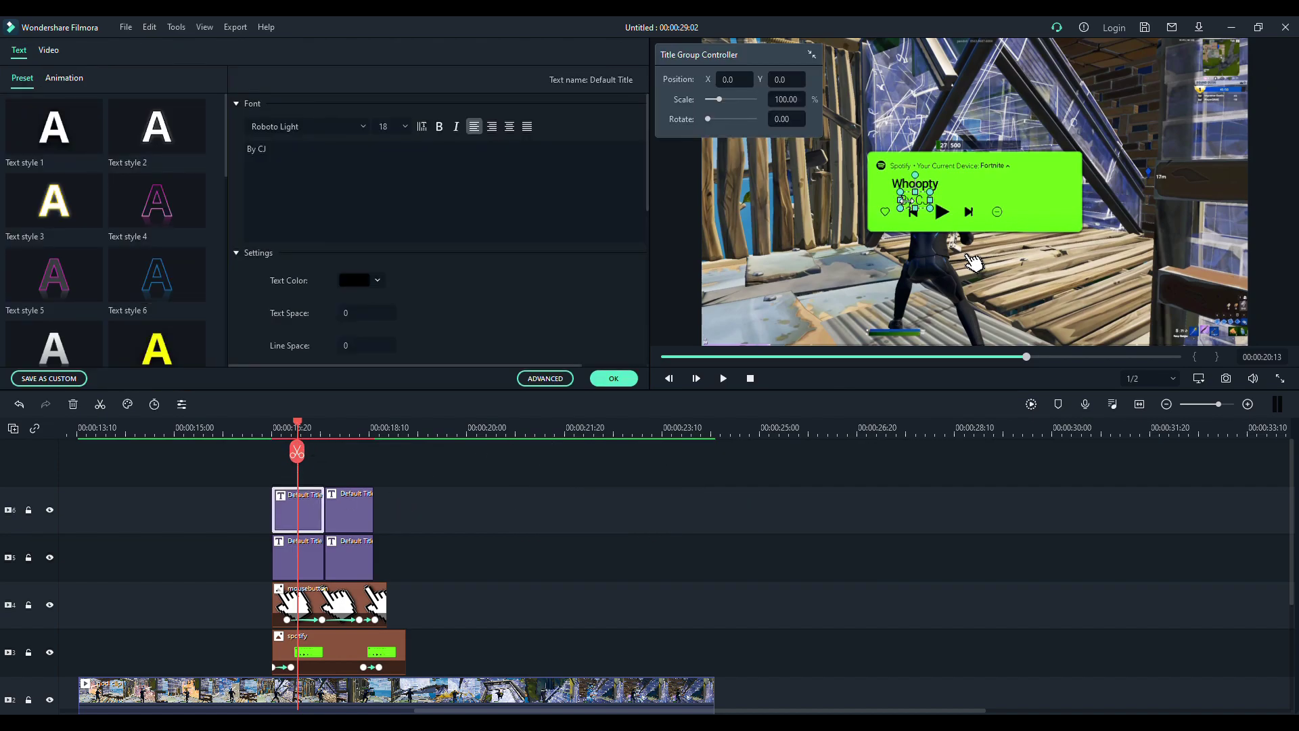
left_click_drag(930, 200, 922, 199)
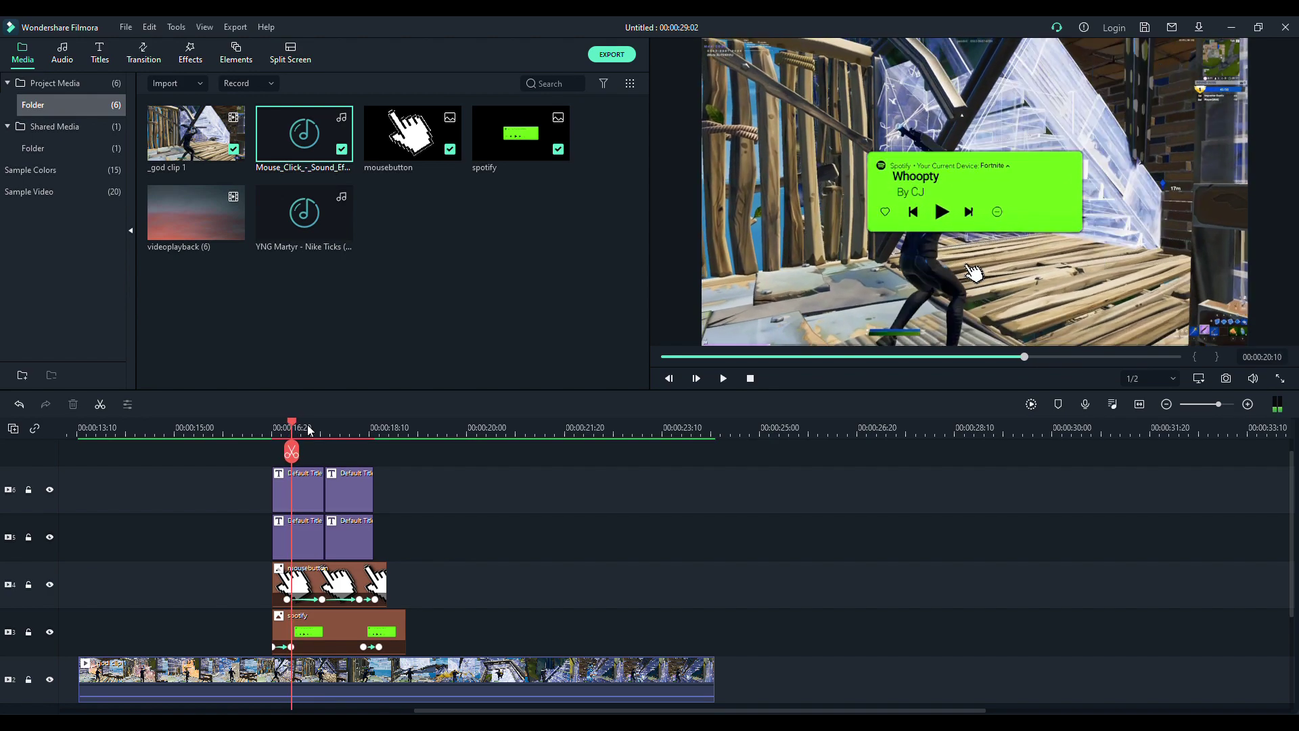
Trim the stacked title clips to start once the banner has slid in and end where it begins to leave, deleting the excess pieces
left_click_drag(227, 468, 478, 545)
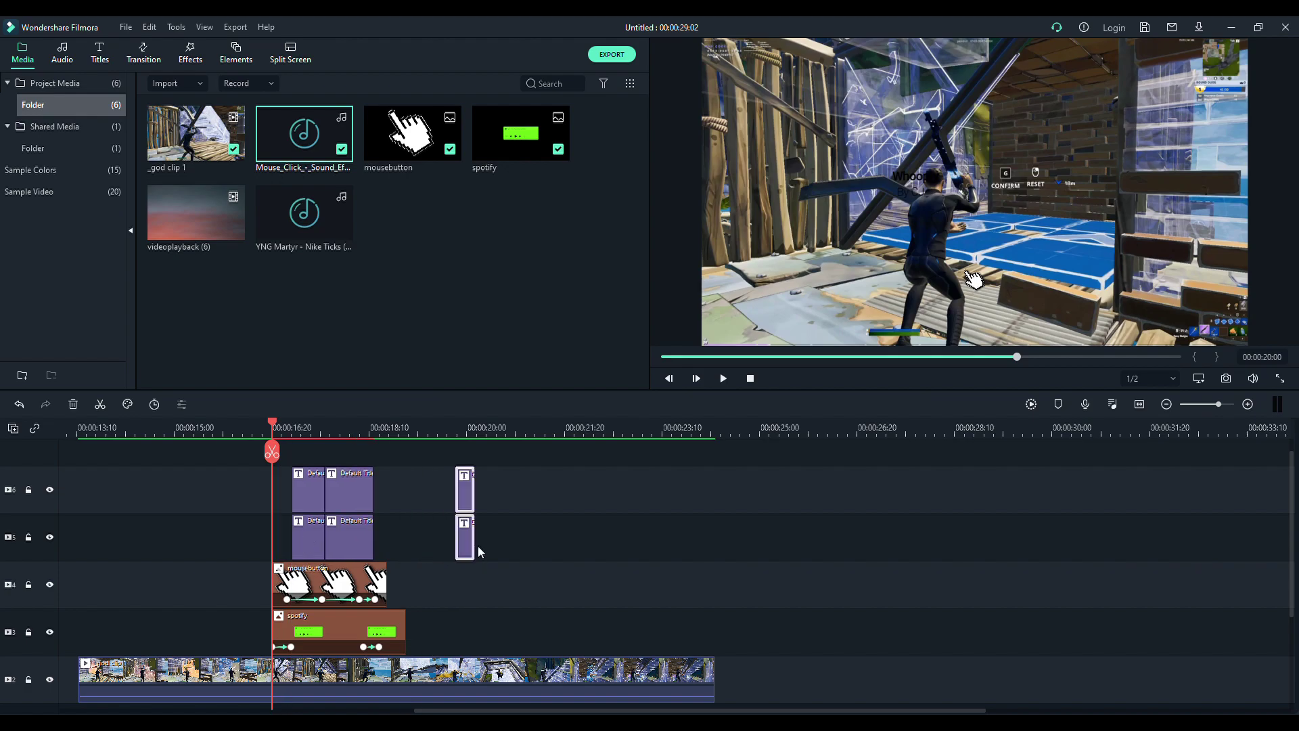
left_click_drag(455, 434, 325, 436)
key("Right")
key("Right")
key("Right")
key("Right")
key("Right")
key("Right")
key("Right")
key("Right")
key("Right")
key("Right")
key("Right")
key("Right")
key("Right")
key("Right")
key("Right")
key("Right")
key("Right")
key("Right")
key("Right")
key("Right")
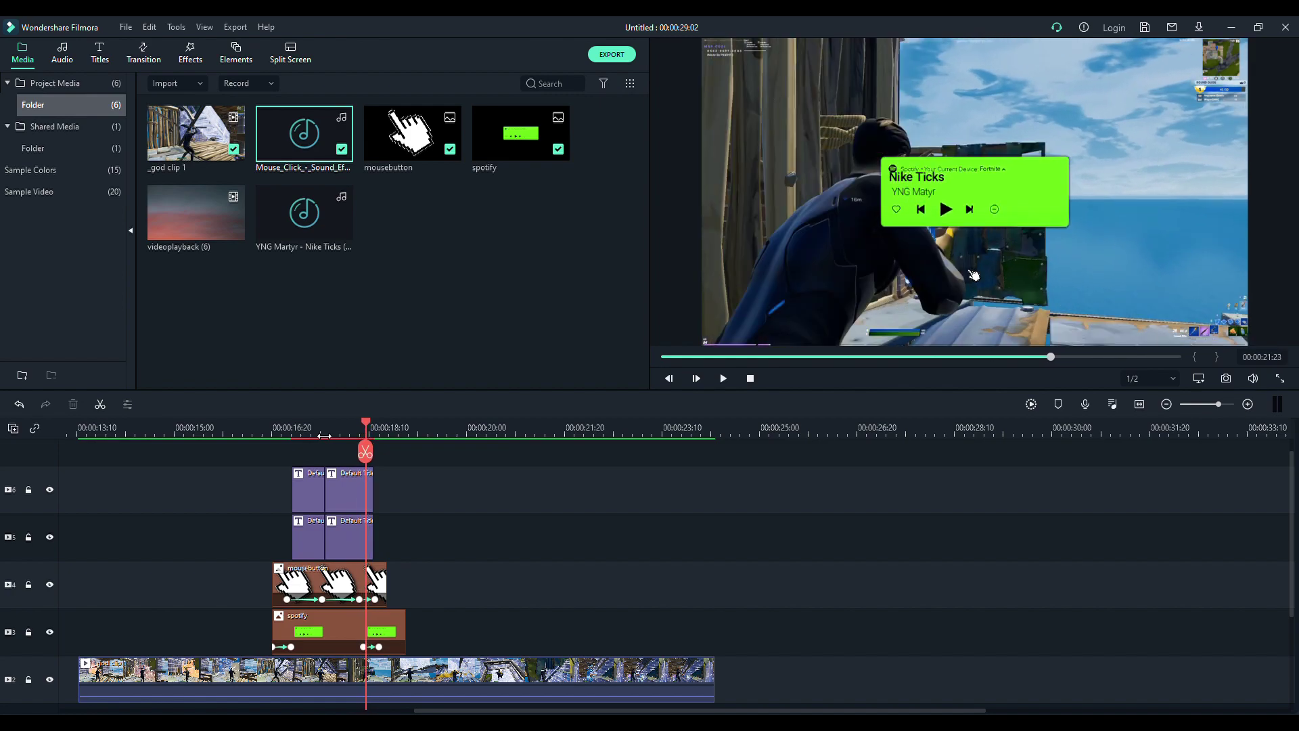
left_click_drag(435, 481, 372, 525)
left_click(365, 451)
left_click_drag(428, 479, 373, 532)
key("Delete")
left_click(266, 428)
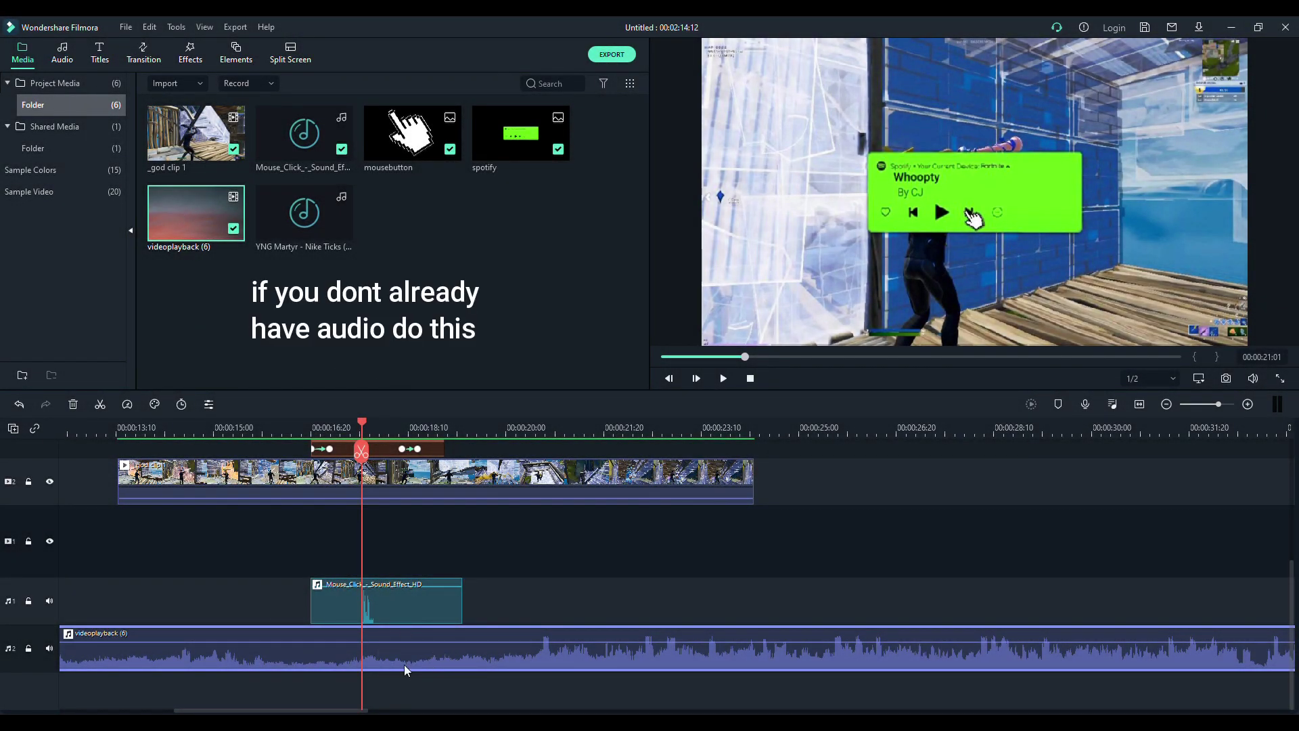
Split the videoplayback (6) audio at the song skip, 00:00:21:01, and delete the part after the cut
scroll(405, 548, "up", 2)
mouse_move(363, 430)
left_mouse_down()
mouse_move(352, 430)
mouse_move(363, 430)
left_mouse_up()
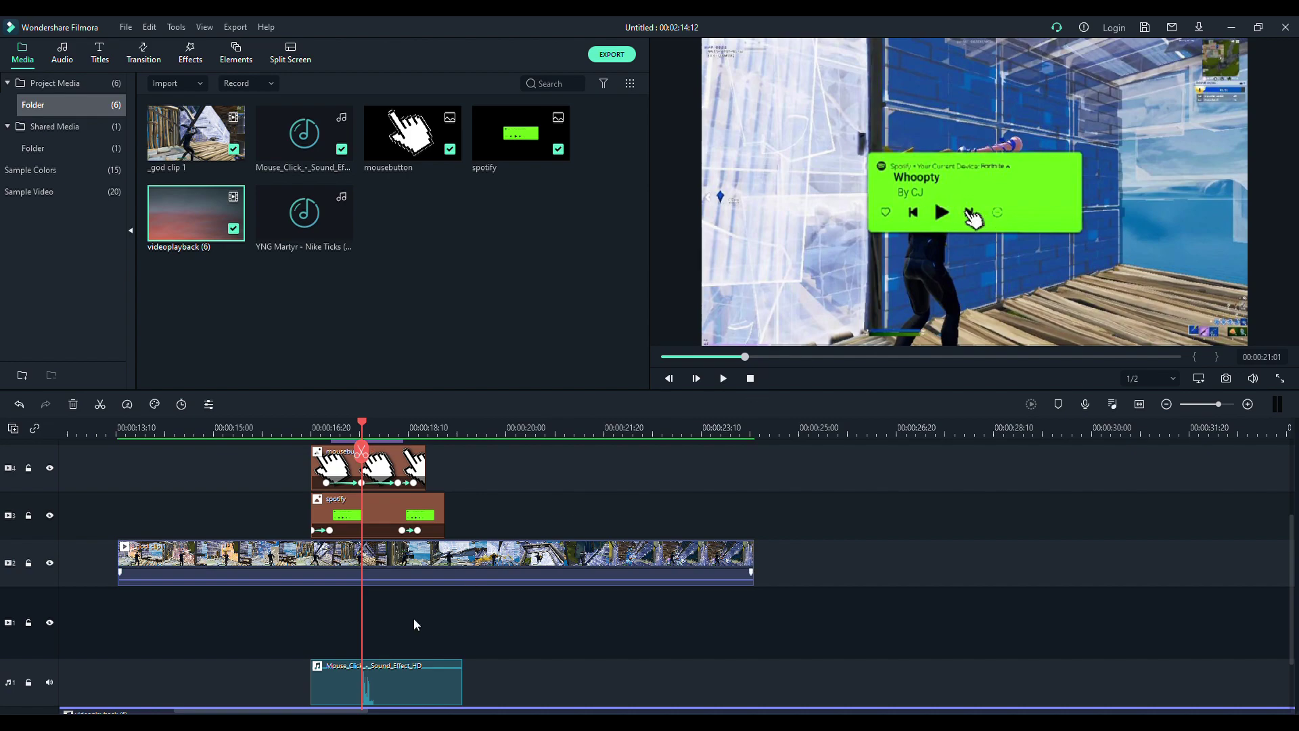
scroll(413, 619, "down", 2)
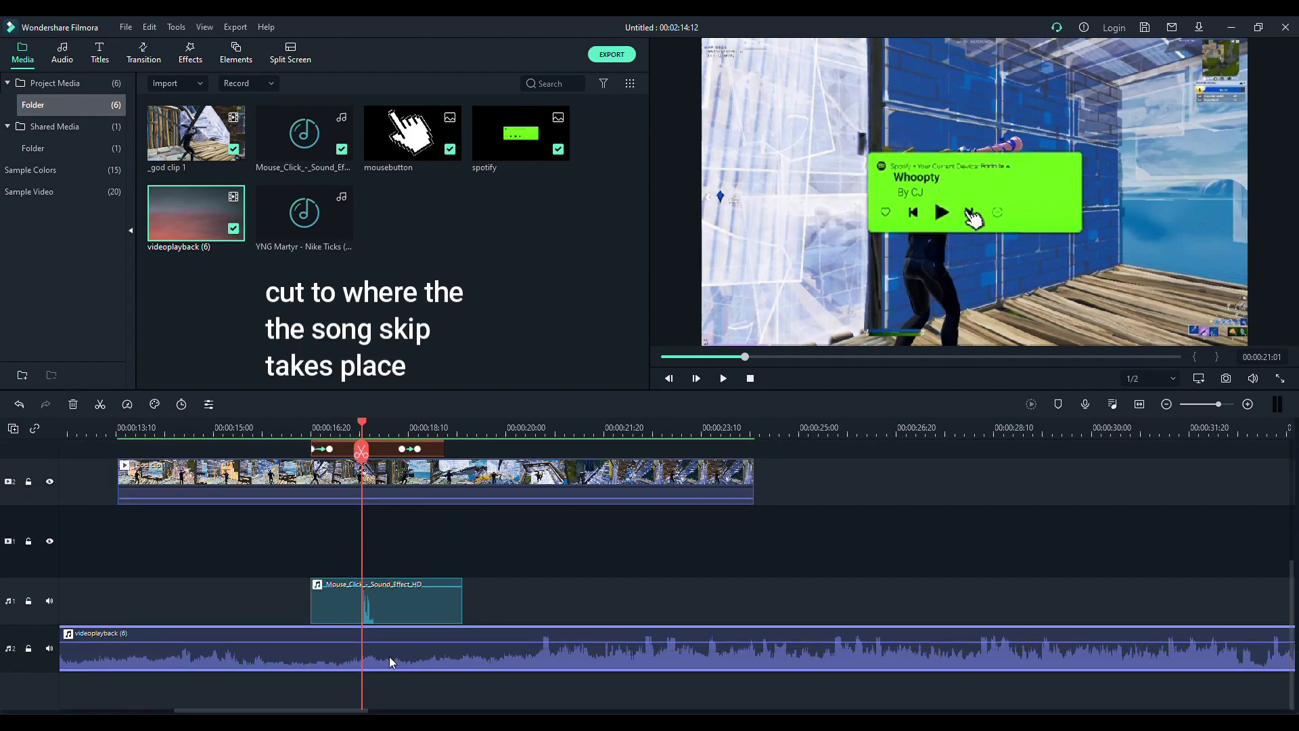
left_click(361, 450)
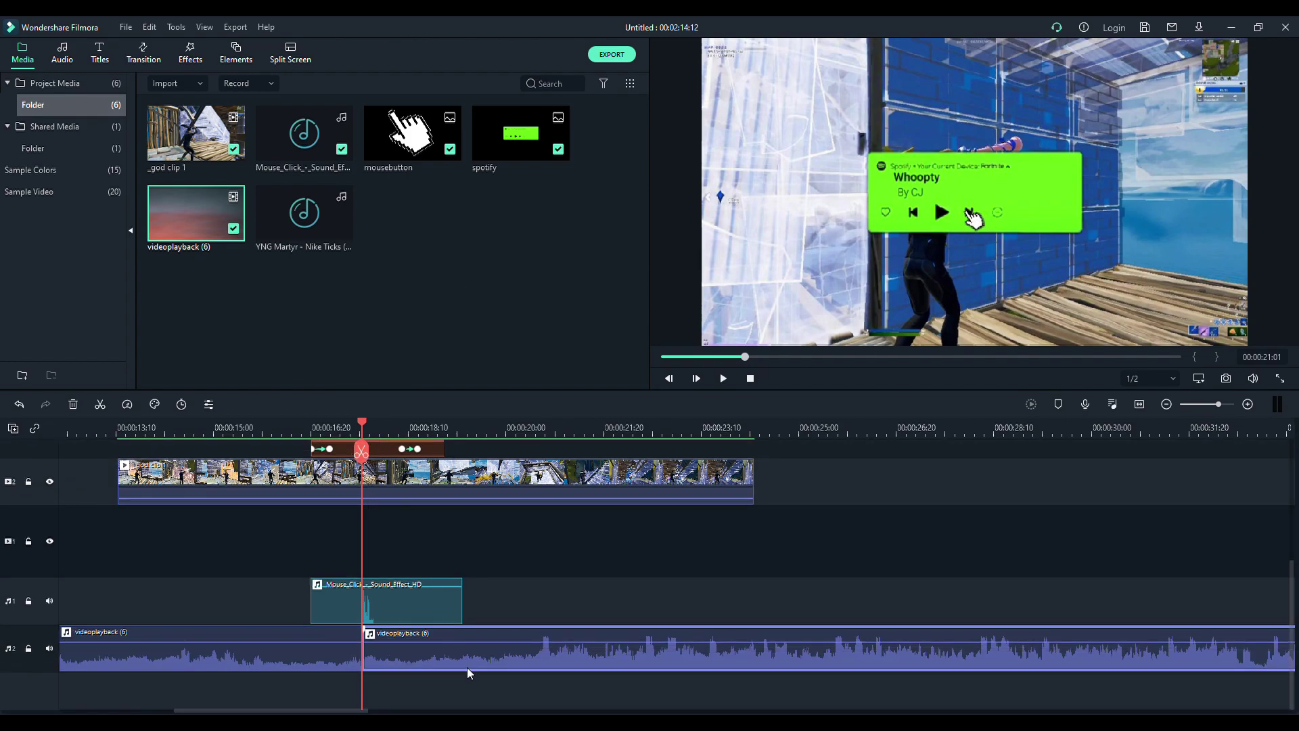
key("Delete")
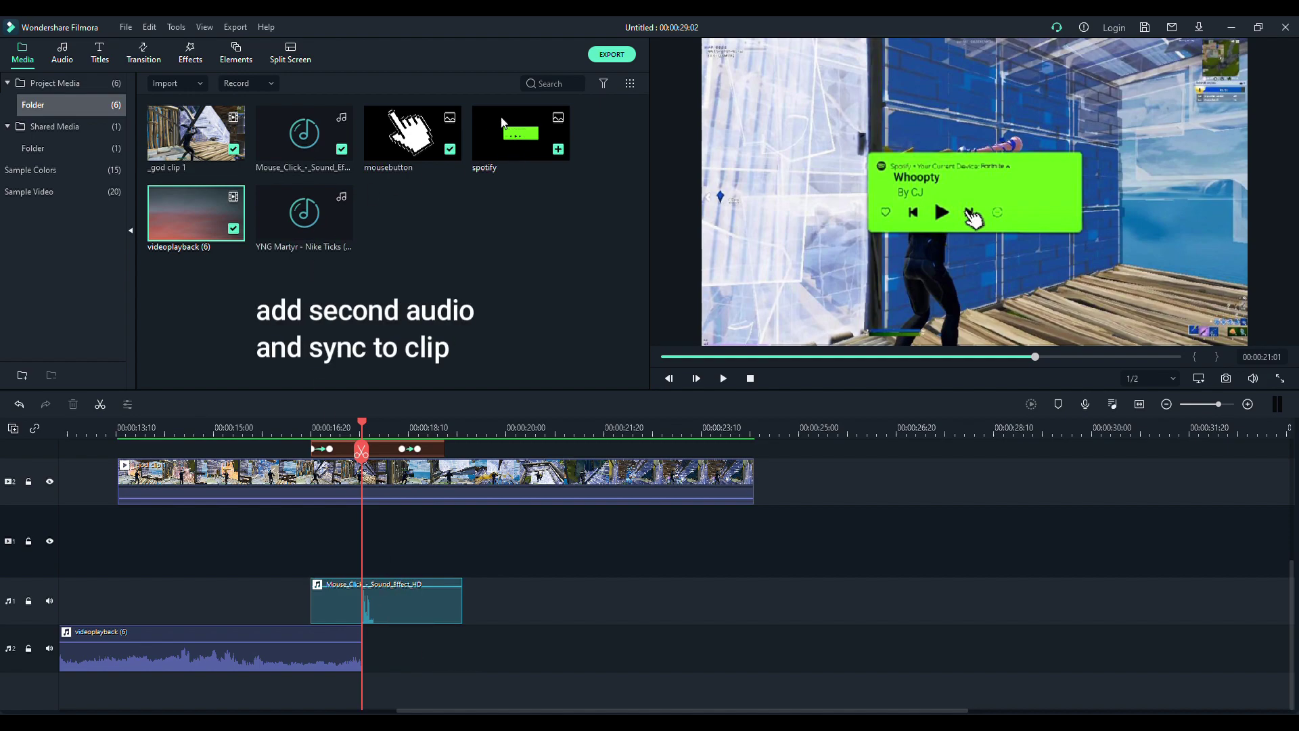
Add the YNG Martyr - Nike Ticks audio after the first song on the same audio track and play back from about 00:00:23:04
left_click_drag(274, 212, 414, 657)
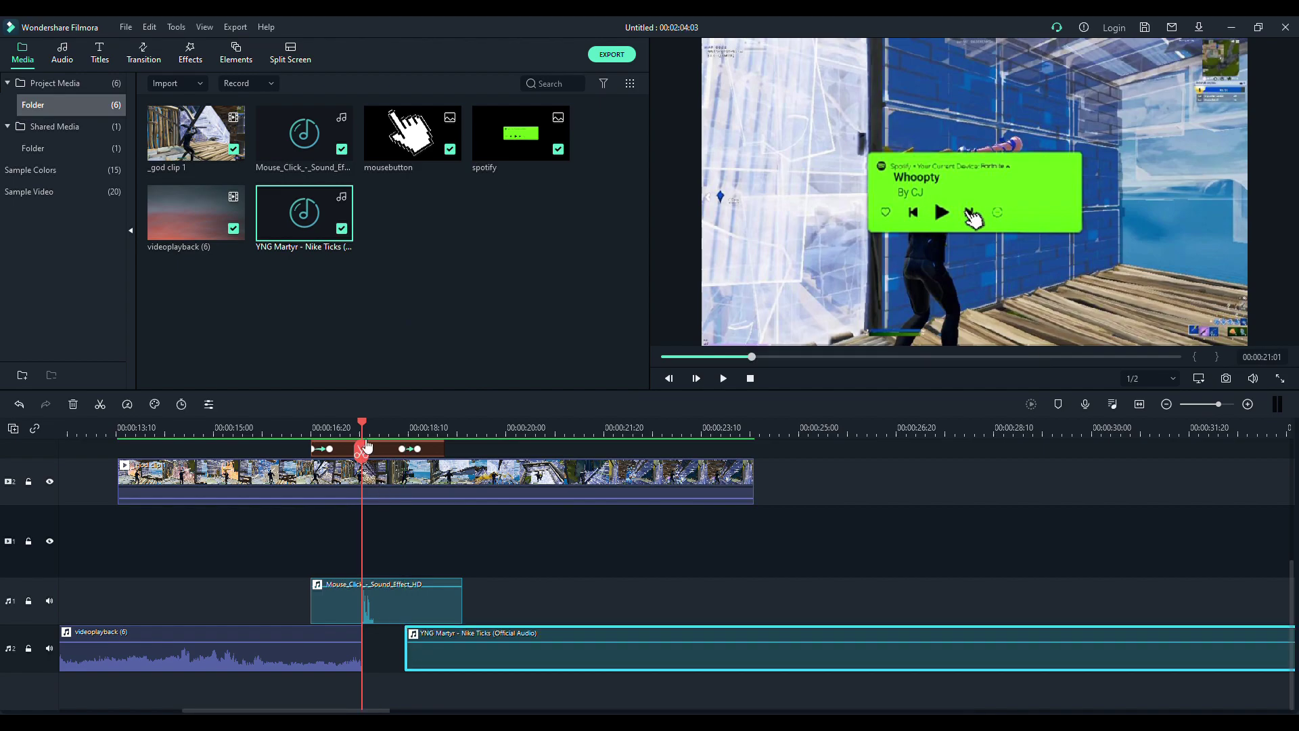
left_click_drag(363, 458, 472, 462)
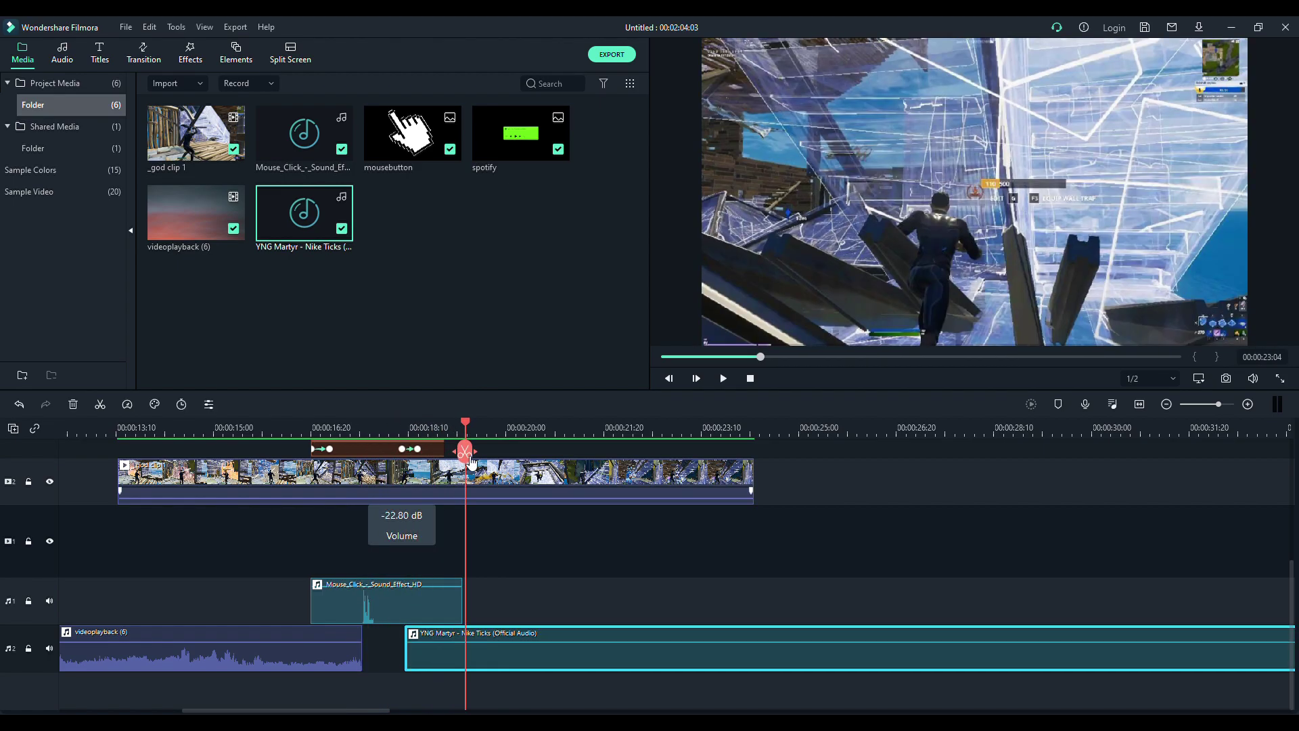
key("space")
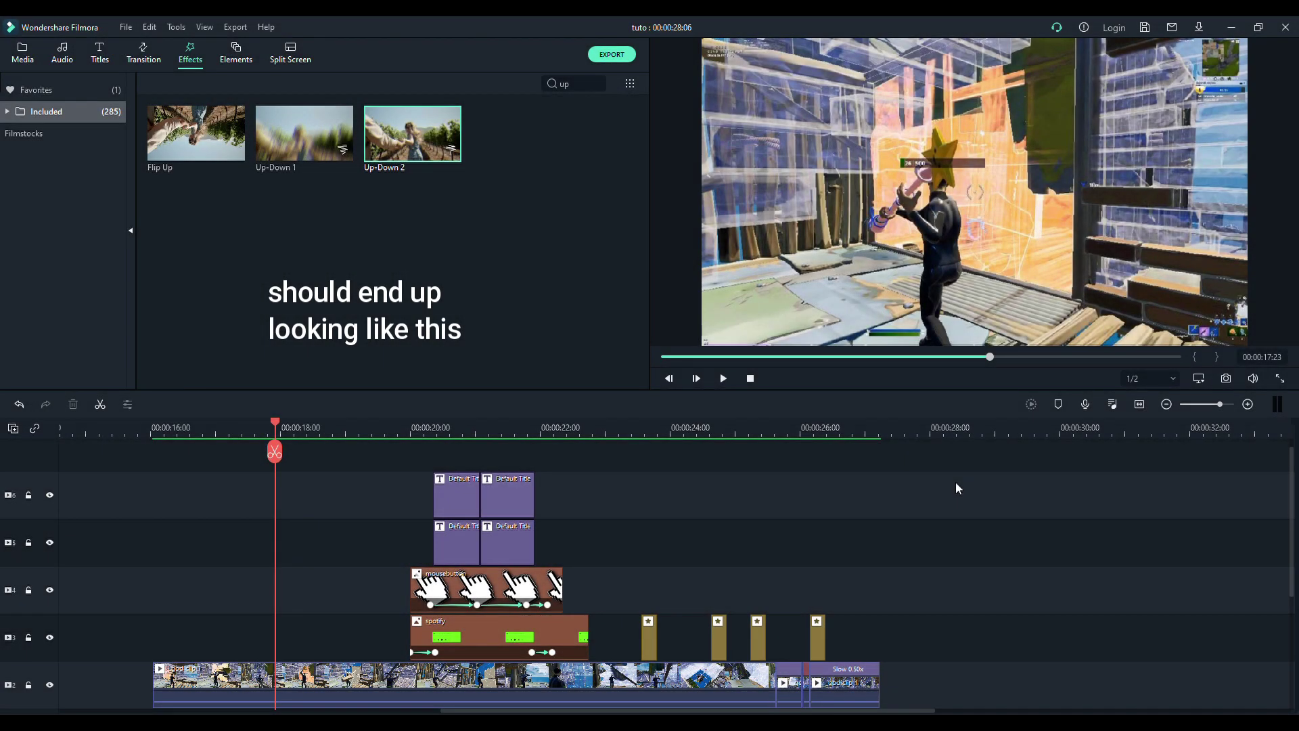
Play the finished project from 00:00:17:23 to review the song-skip overlay and its track layout
scroll(662, 529, "down", 1)
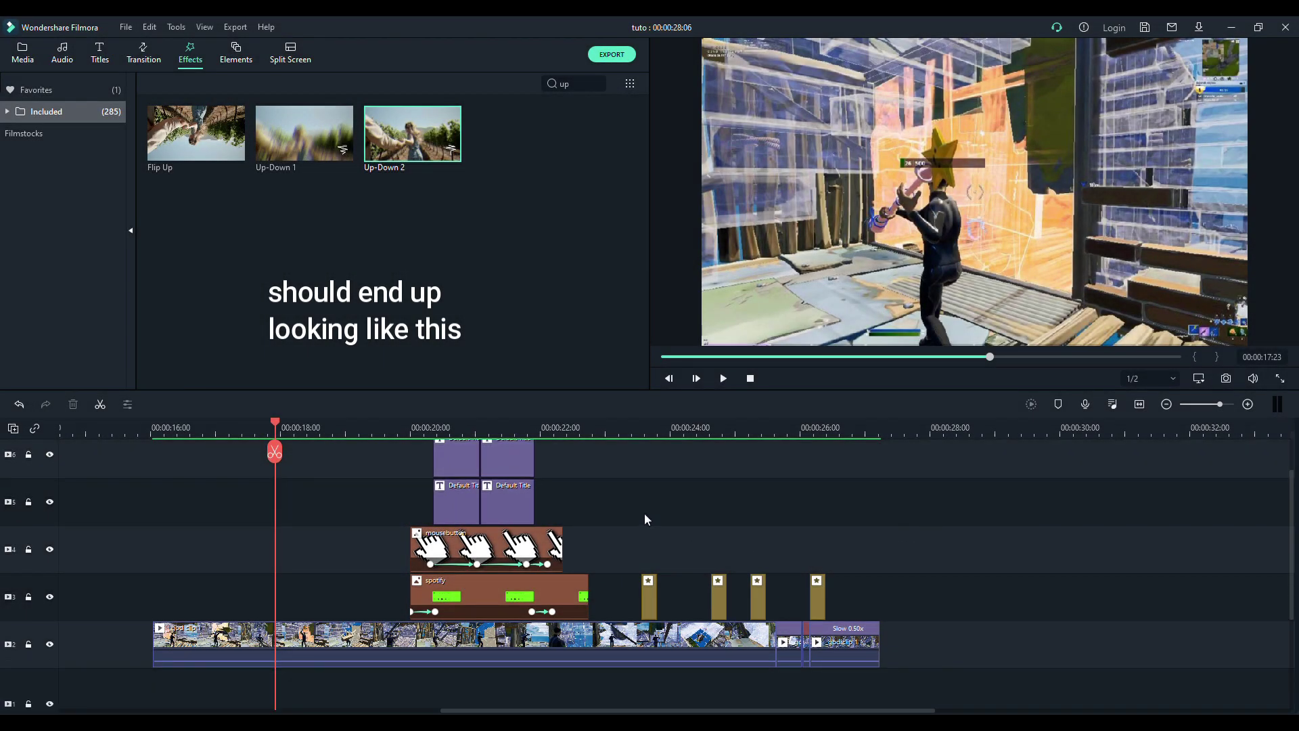
key("space")
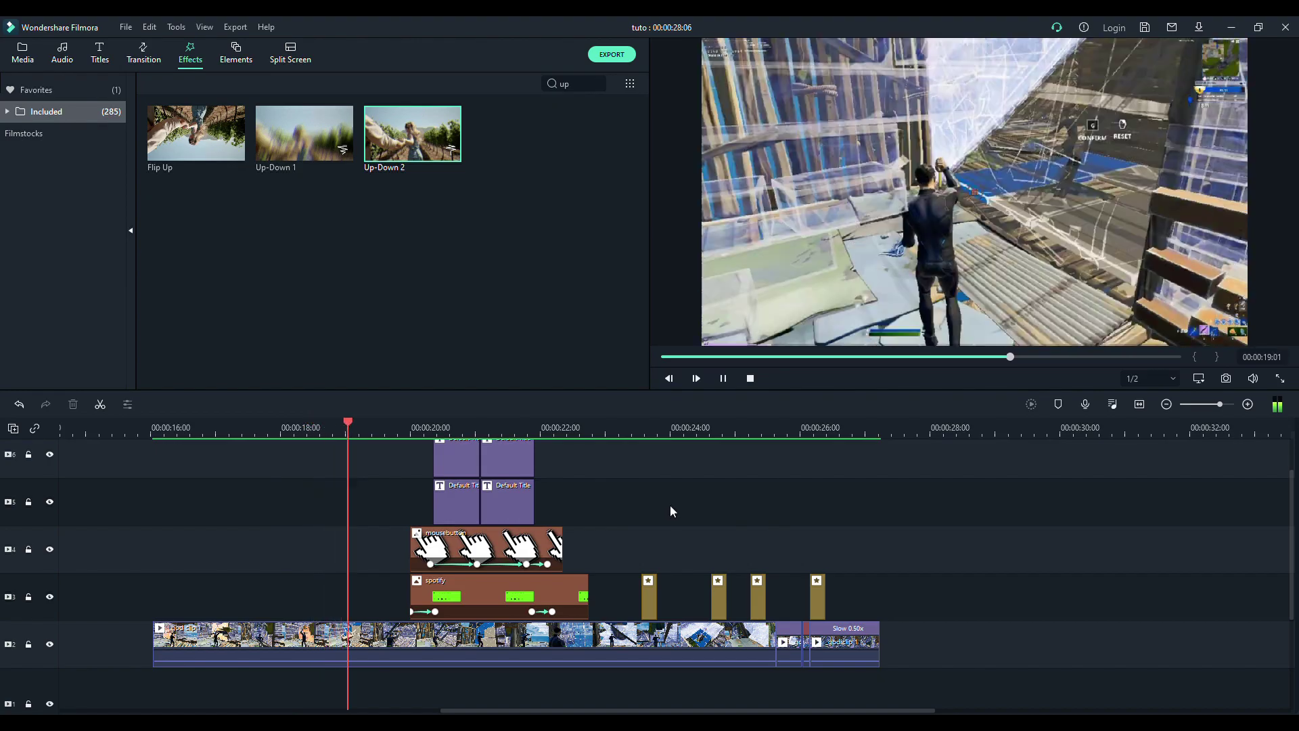